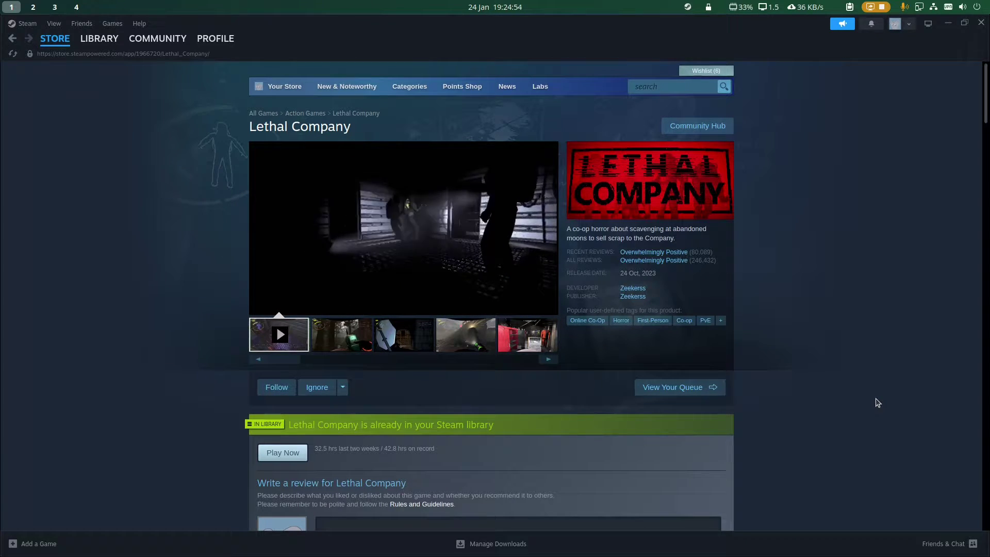
# - Scroll down the Lethal Company Steam store page and back toward the top
pyautogui.scroll(-1, 824, 400)
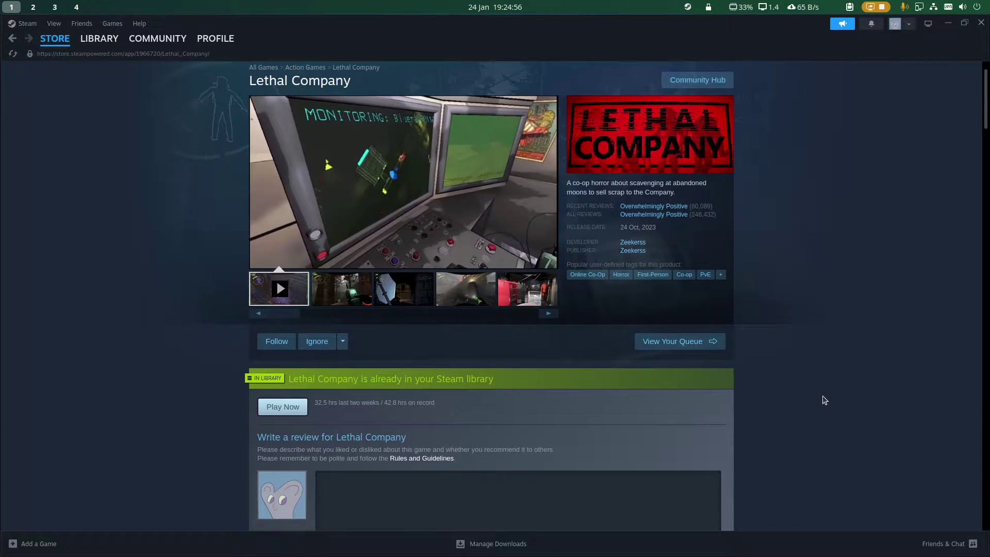
pyautogui.scroll(-12, 678, 338)
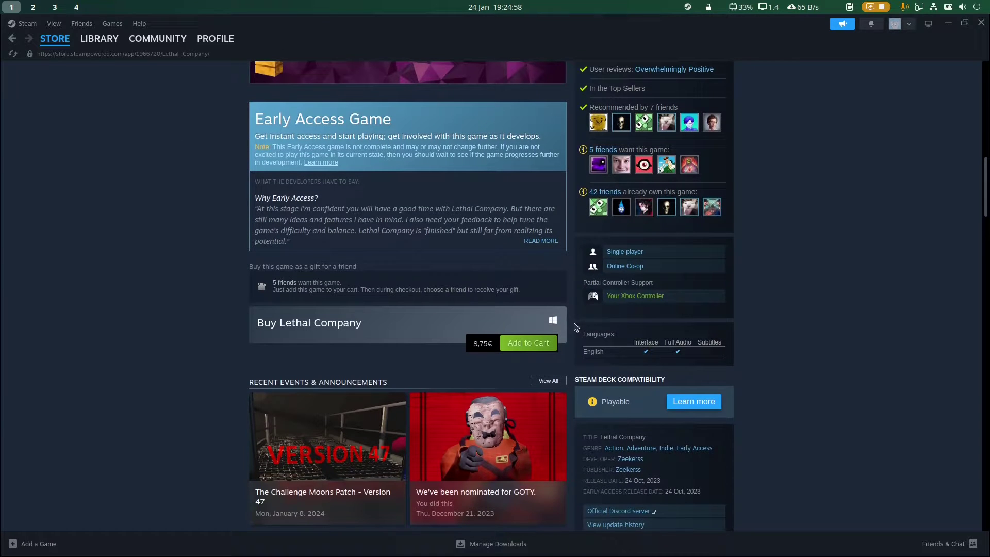
pyautogui.scroll(13, 553, 321)
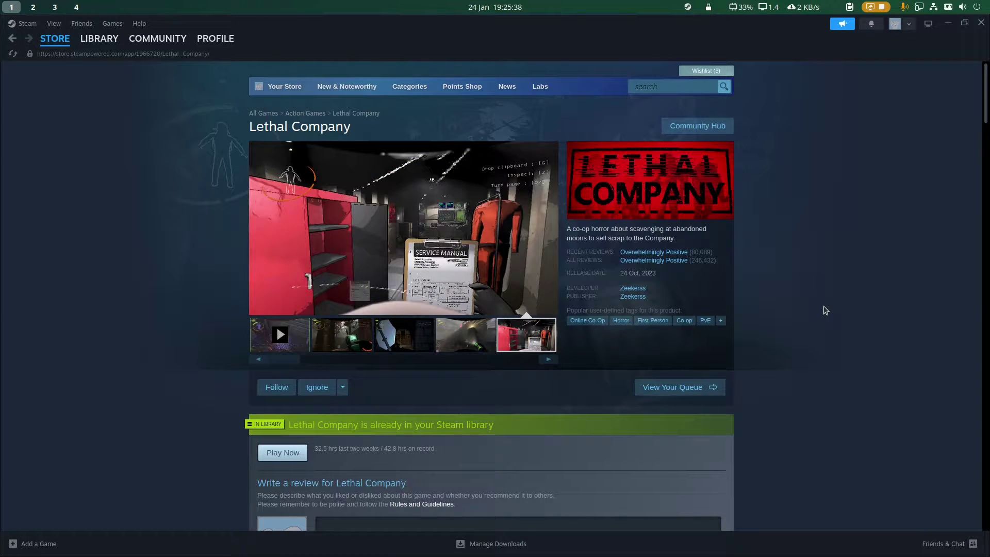
# - Bring the browser with the r2modman Thunderstore page forward, then highlight and deselect the package title
pyautogui.hotkey('alt', 'Tab')
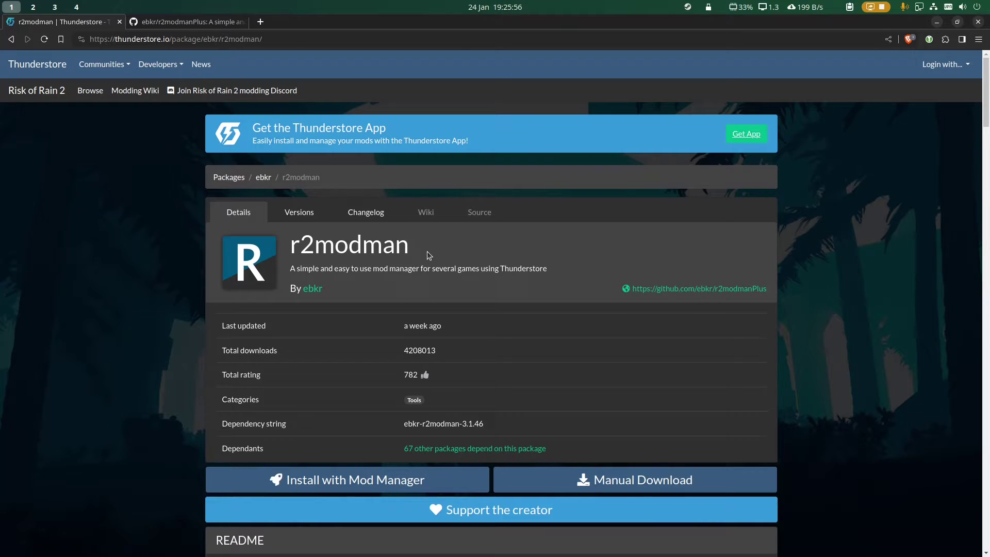
pyautogui.moveTo(417, 255); pyautogui.dragTo(289, 256)
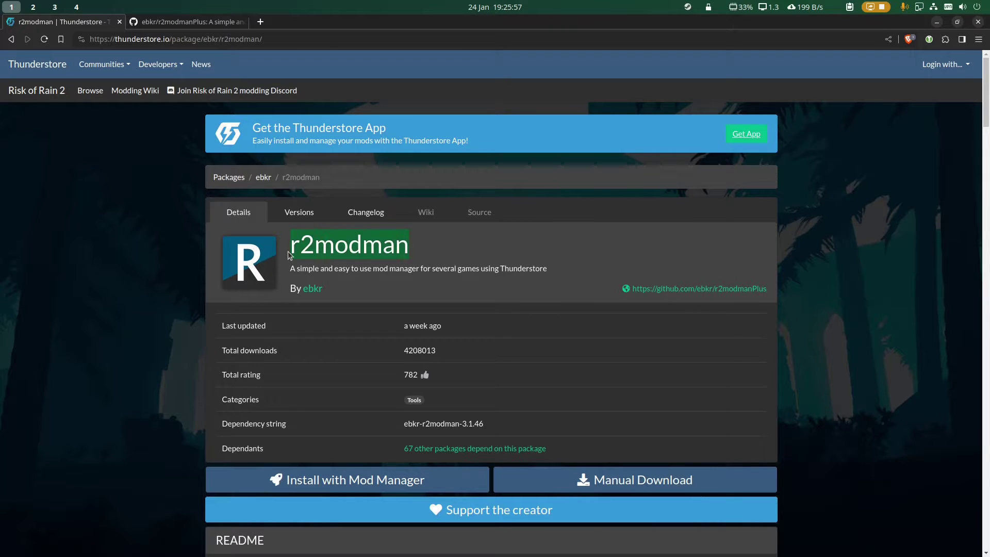
pyautogui.click(449, 252)
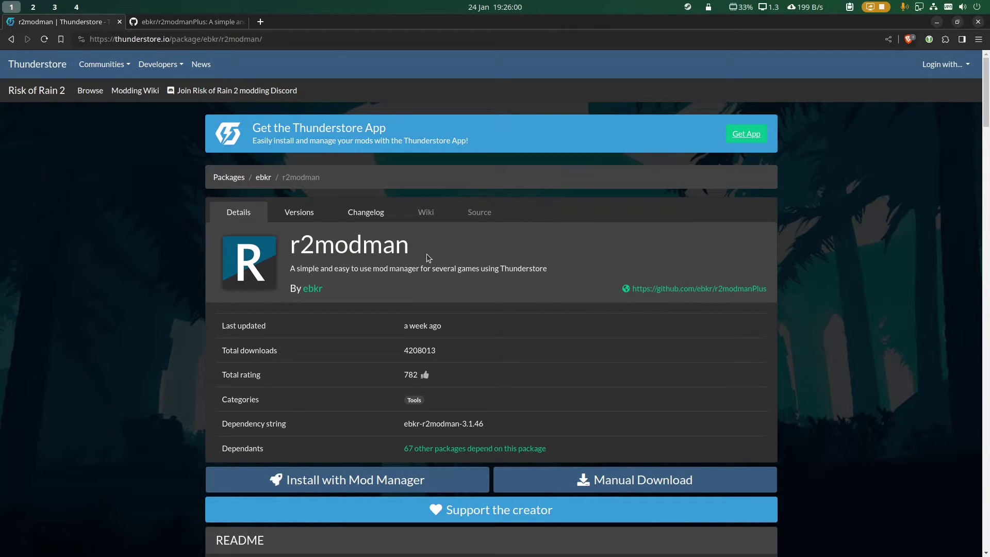
# - Skim the r2modmanPlus GitHub repository files and README, then return to the Thunderstore r2modman page
pyautogui.click(185, 22)
pyautogui.scroll(-20, 343, 154)
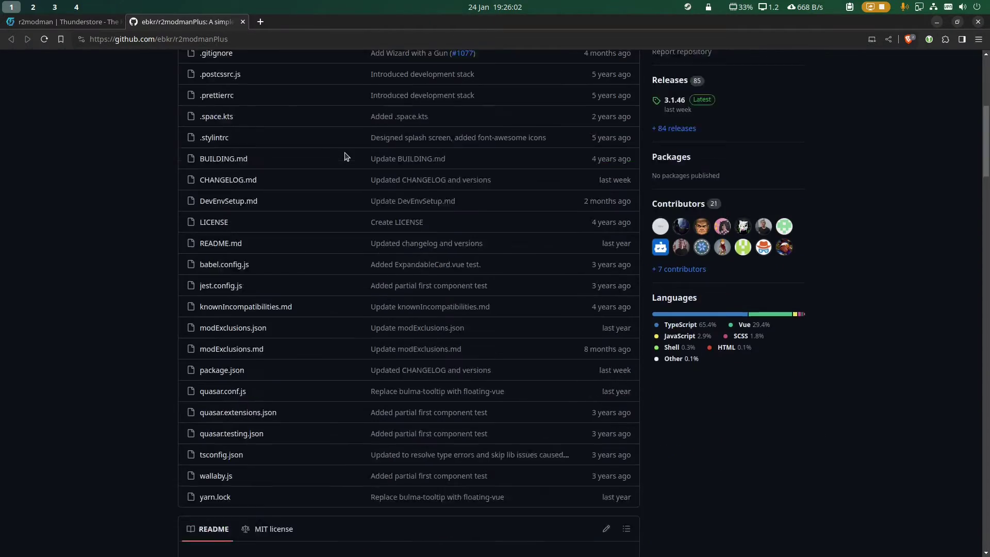
pyautogui.scroll(20, 346, 159)
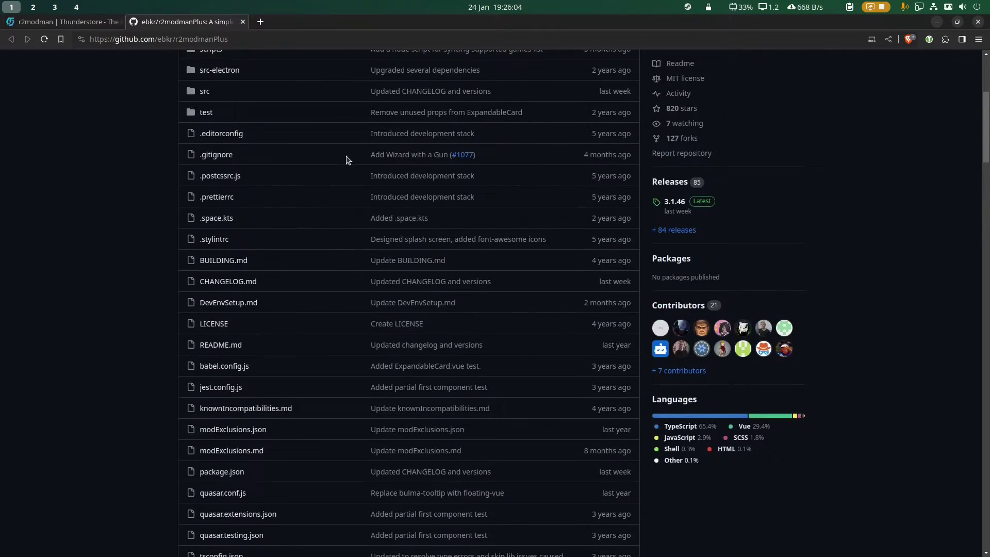
pyautogui.scroll(-5, 345, 160)
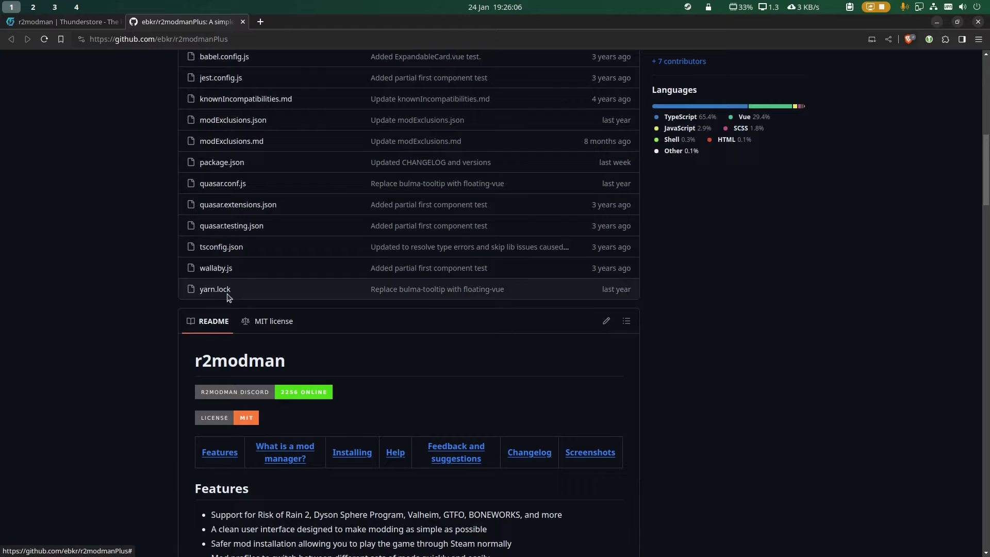
pyautogui.scroll(8, 249, 415)
pyautogui.scroll(2, 30, 114)
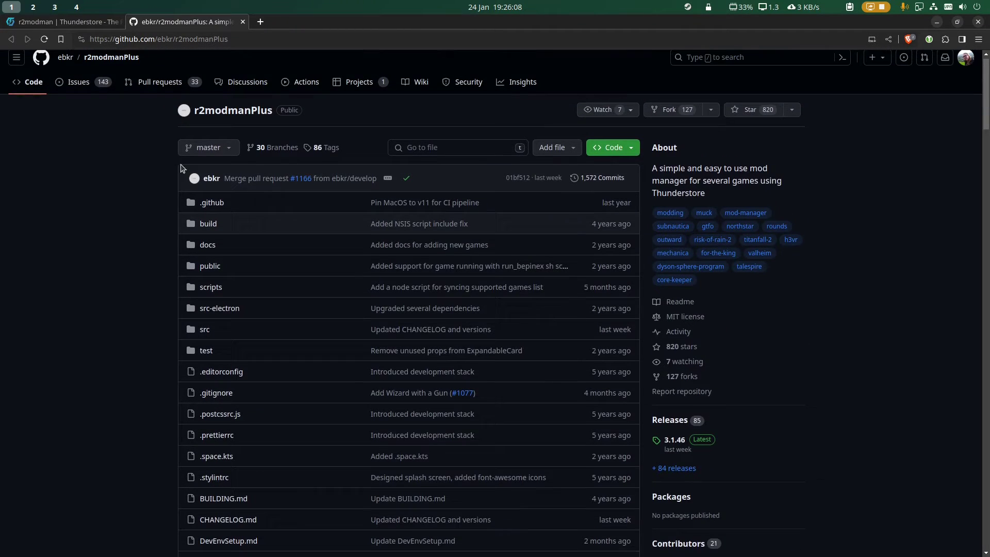
pyautogui.click(67, 22)
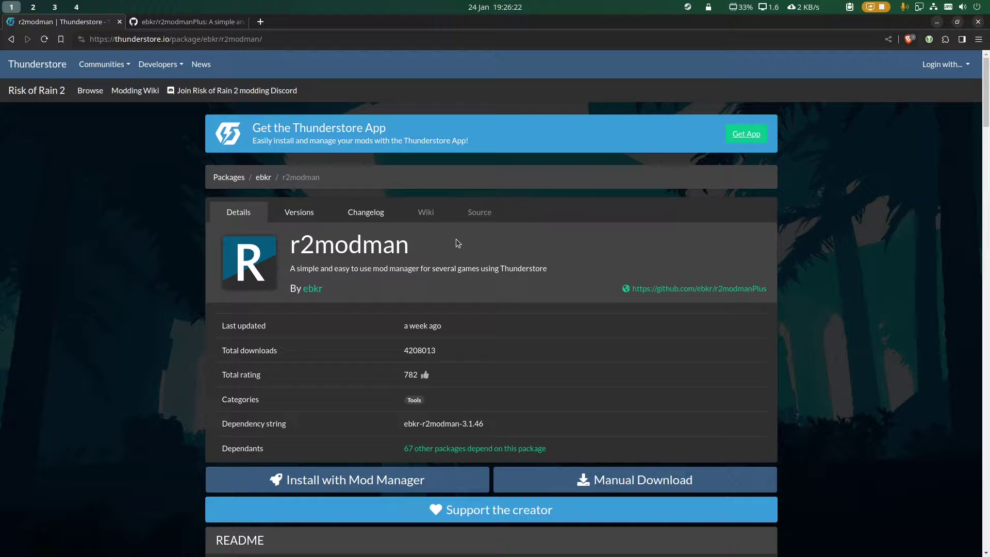
pyautogui.scroll(-3, 479, 281)
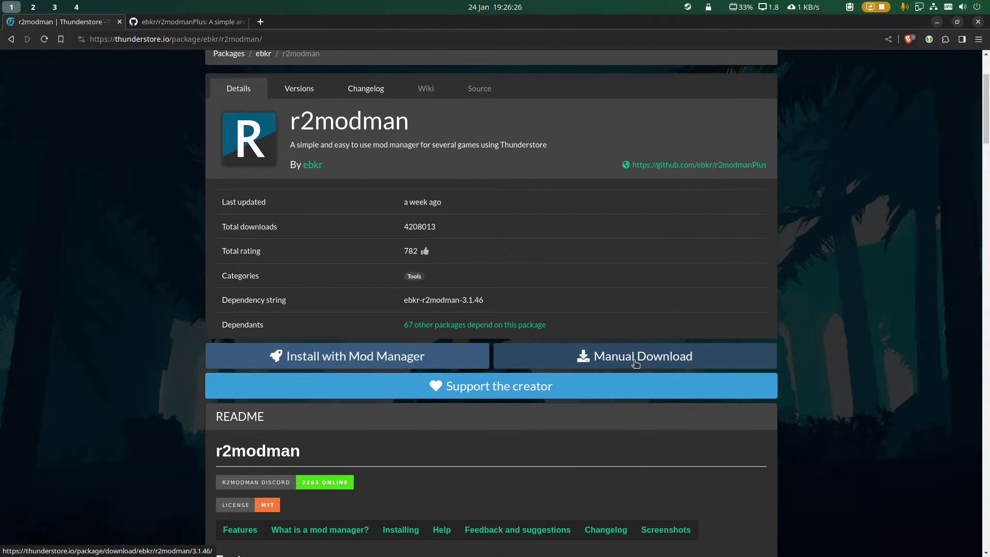
pyautogui.click(652, 366)
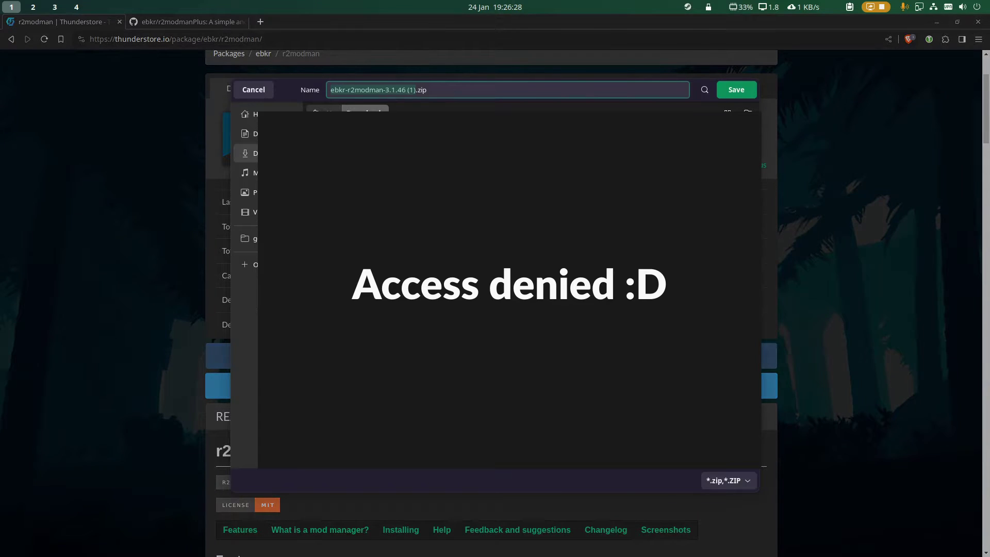
pyautogui.click(252, 91)
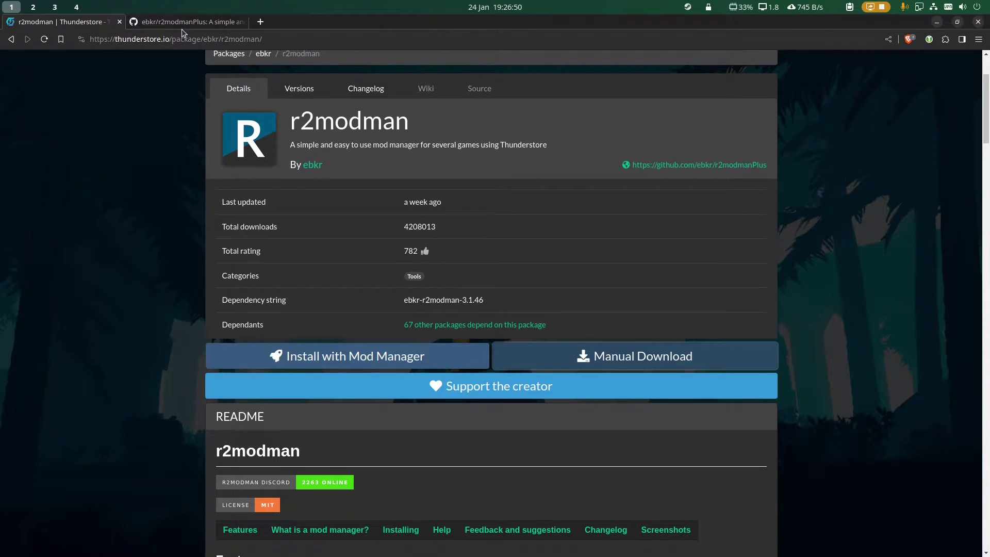
# - Open the r2modmanPlus Releases page and expand all 14 assets of release 3.1.46
pyautogui.scroll(-1, 182, 27)
pyautogui.scroll(1, 165, 28)
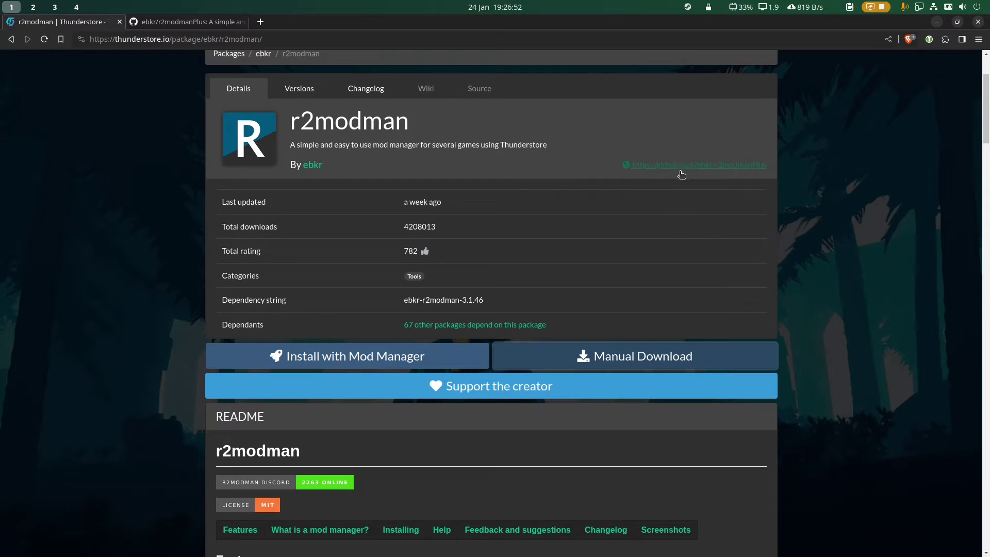
pyautogui.click(214, 29)
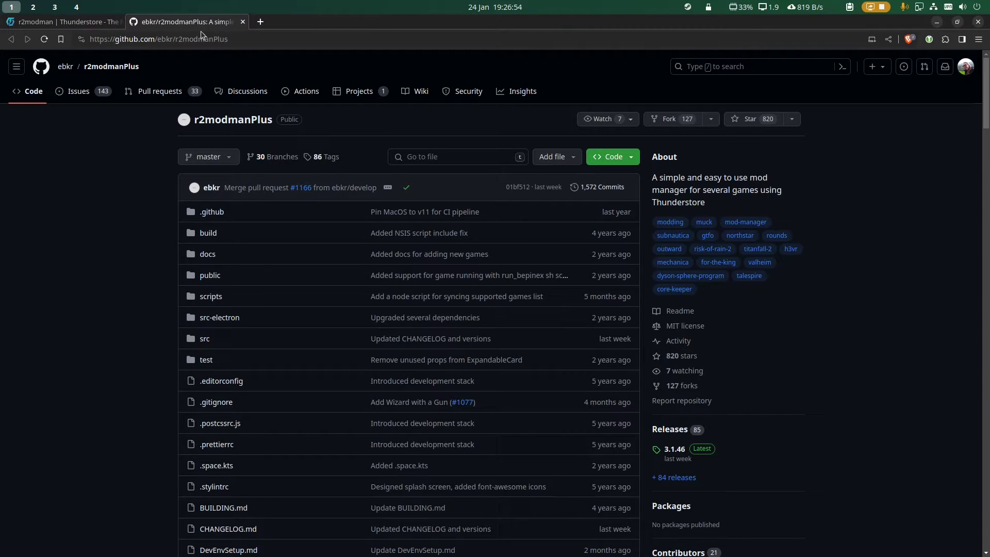
pyautogui.scroll(-5, 640, 258)
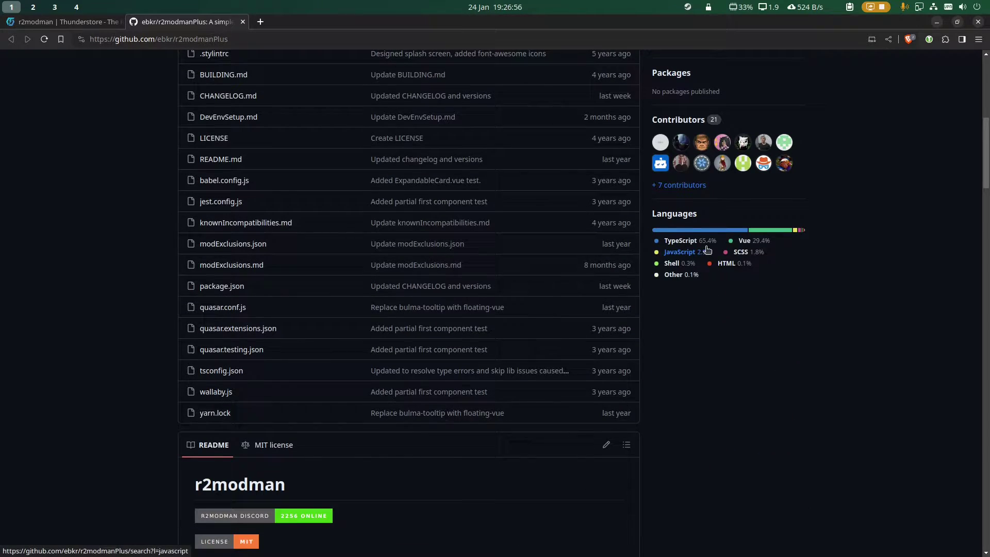
pyautogui.scroll(3, 681, 217)
pyautogui.click(681, 186)
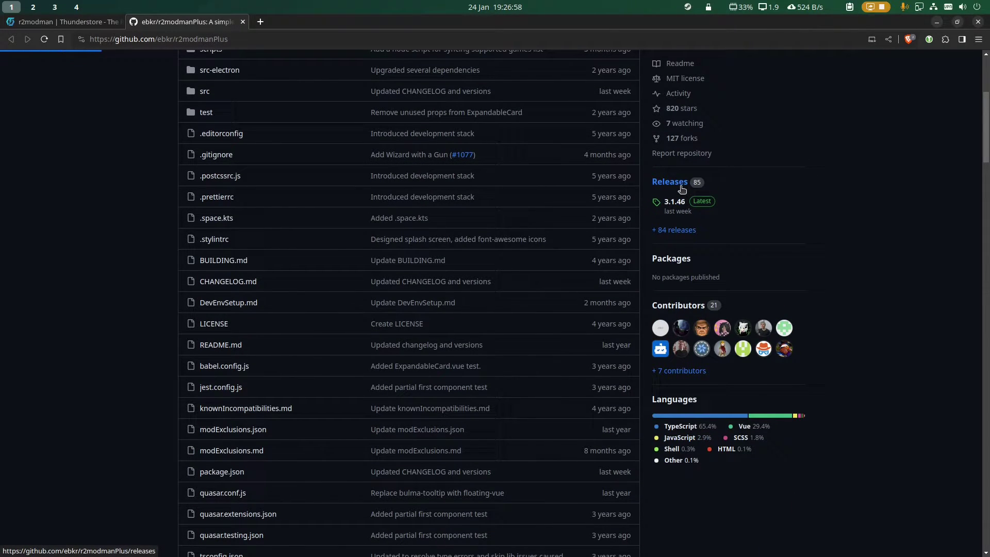
pyautogui.scroll(-5, 488, 238)
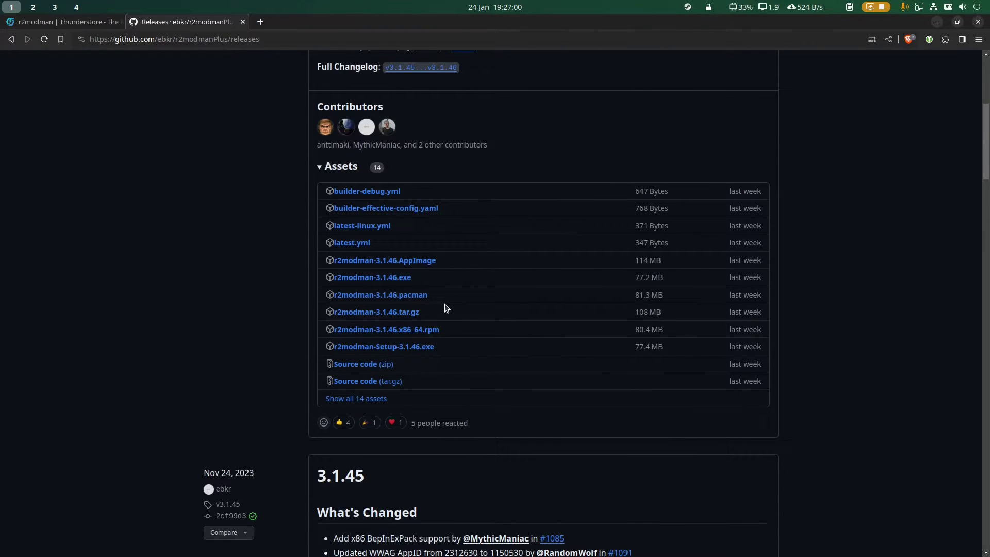
pyautogui.click(380, 400)
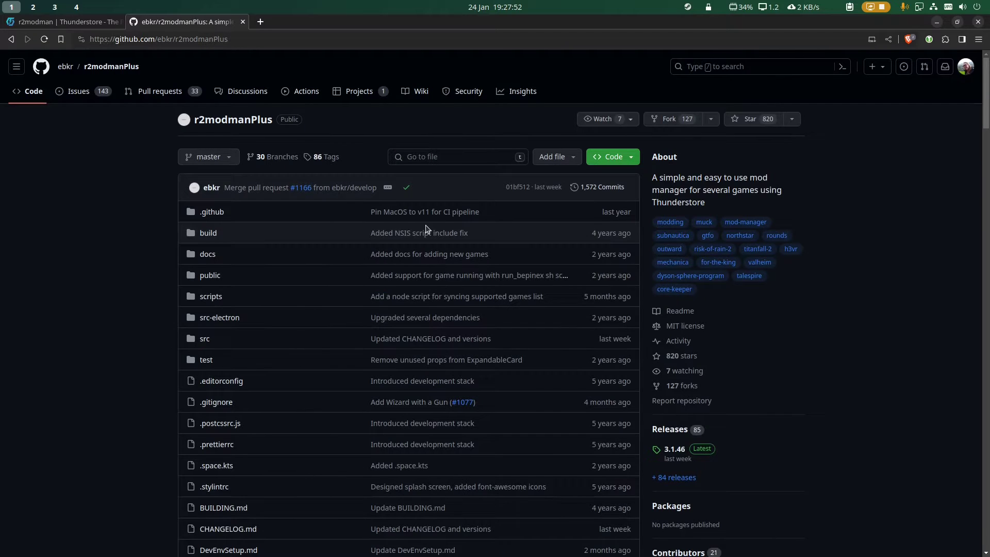
# - Switch to workspace 3 and scroll r2modman's supported-games grid down and back to the top
pyautogui.press('super+3')
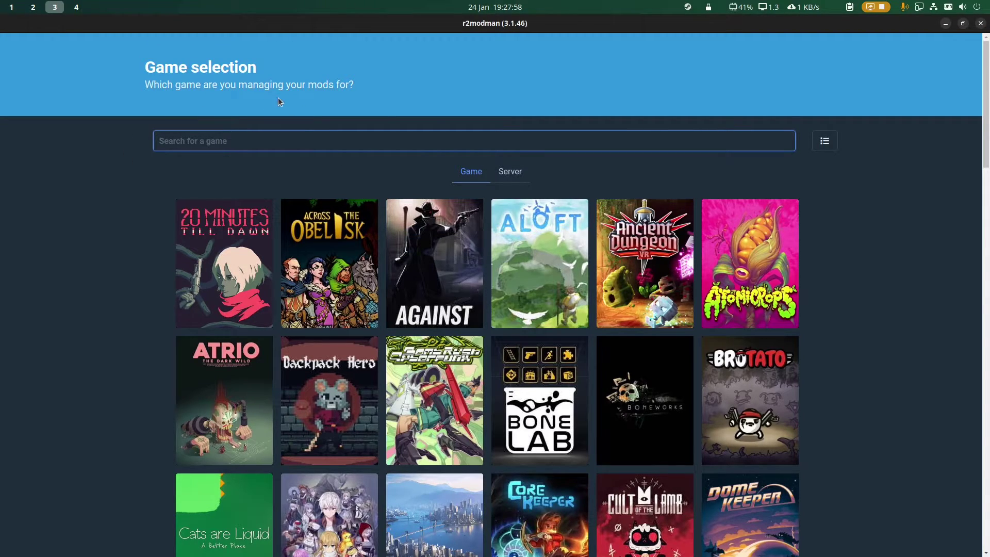
pyautogui.moveTo(399, 241)
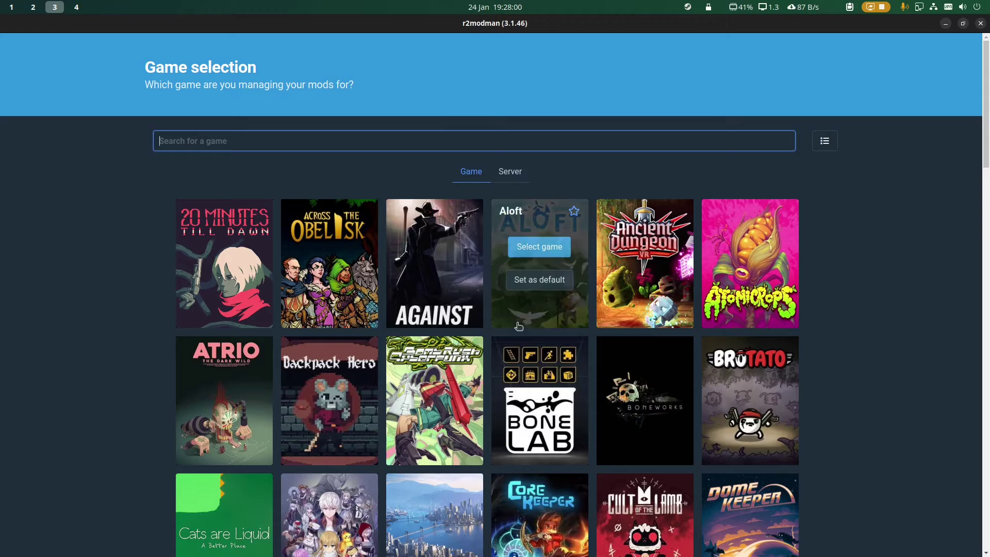
pyautogui.moveTo(368, 217)
pyautogui.scroll(-2, 368, 217)
pyautogui.scroll(-6, 368, 217)
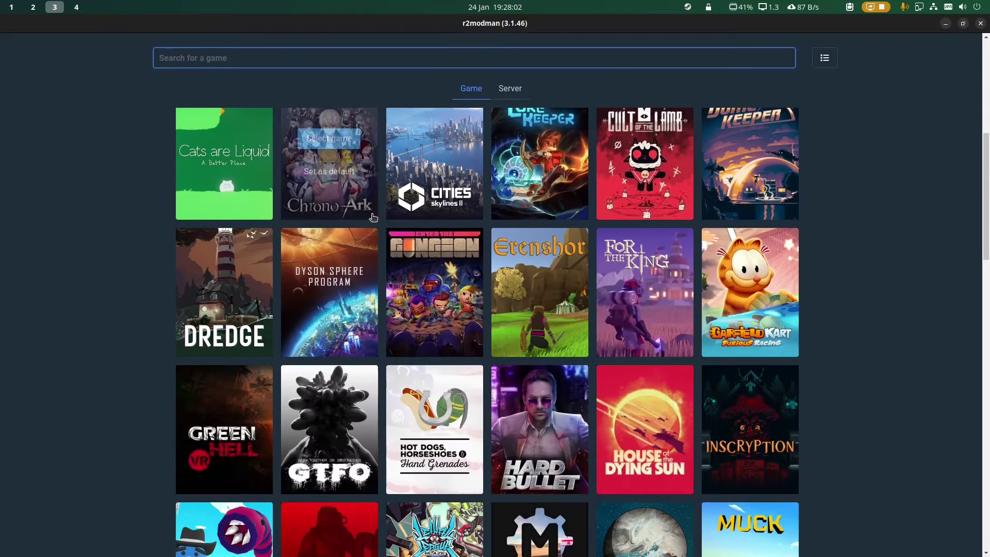
pyautogui.moveTo(416, 183)
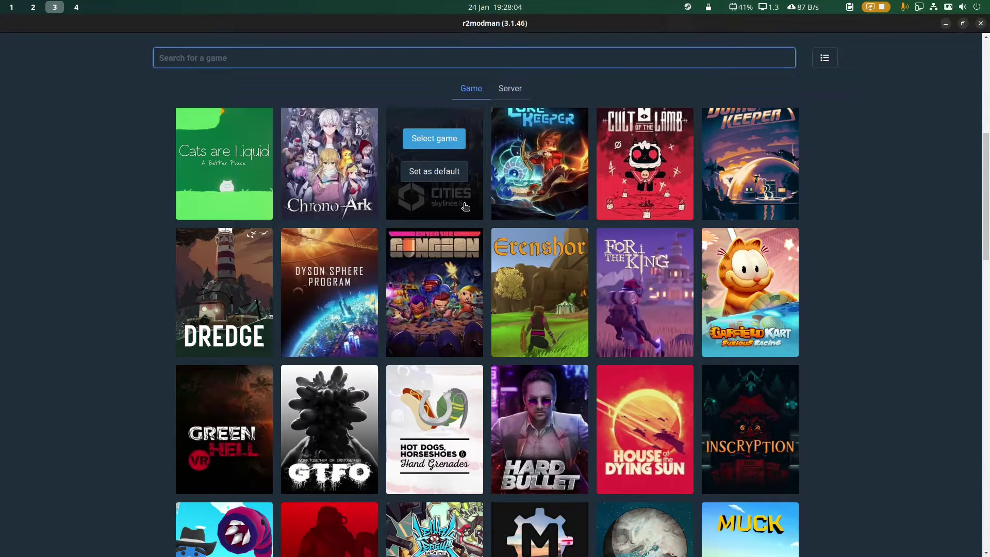
pyautogui.scroll(1, 472, 205)
pyautogui.scroll(12, 422, 144)
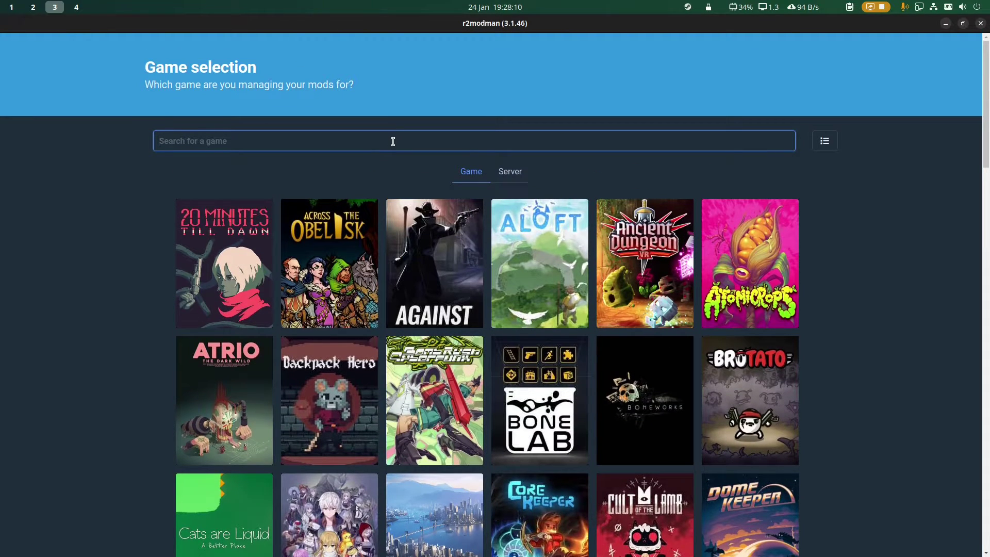
# - On workspace 1, skim the r2modmanPlus README's features, installing and screenshots sections, glancing briefly at Steam
pyautogui.press('super+1')
pyautogui.scroll(-15, 416, 203)
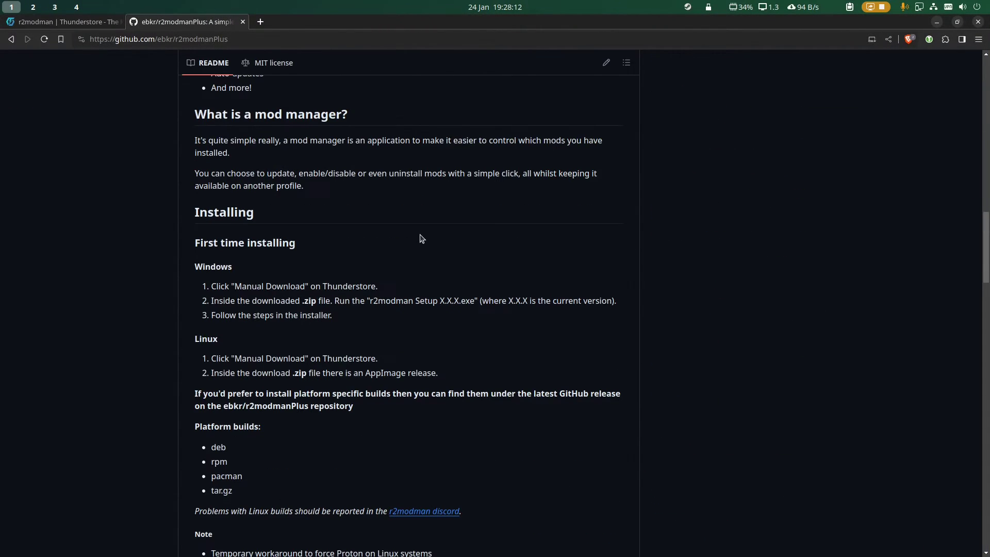
pyautogui.scroll(1, 399, 230)
pyautogui.scroll(4, 400, 229)
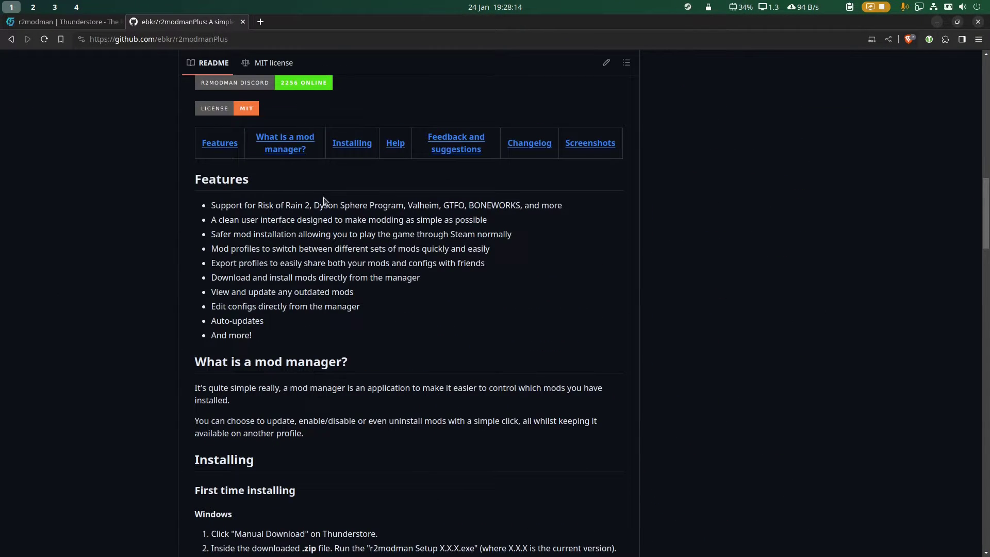
pyautogui.moveTo(221, 205); pyautogui.dragTo(563, 206)
pyautogui.moveTo(283, 217); pyautogui.dragTo(292, 206)
pyautogui.scroll(4, 258, 214)
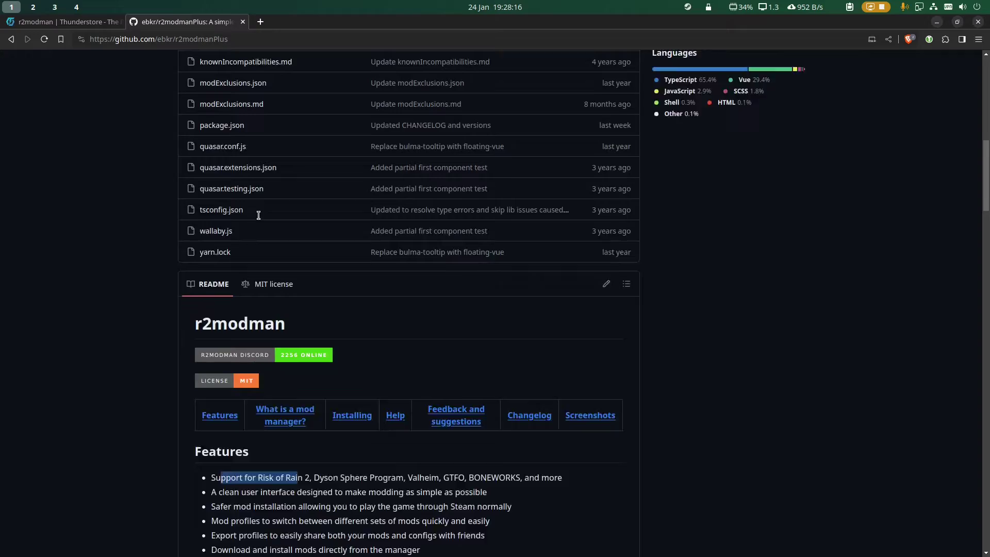
pyautogui.scroll(-15, 344, 271)
pyautogui.scroll(-8, 345, 271)
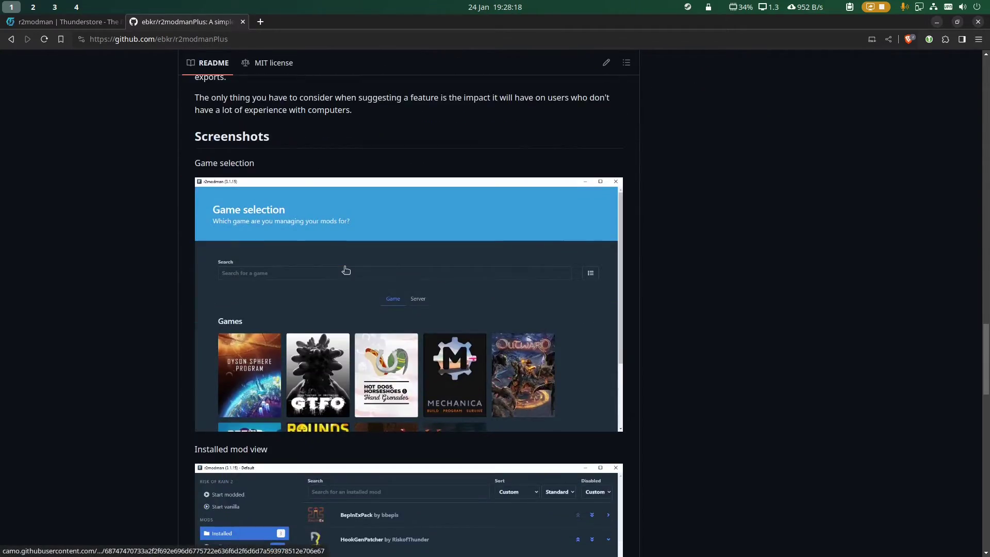
pyautogui.scroll(20, 345, 271)
pyautogui.scroll(5, 346, 269)
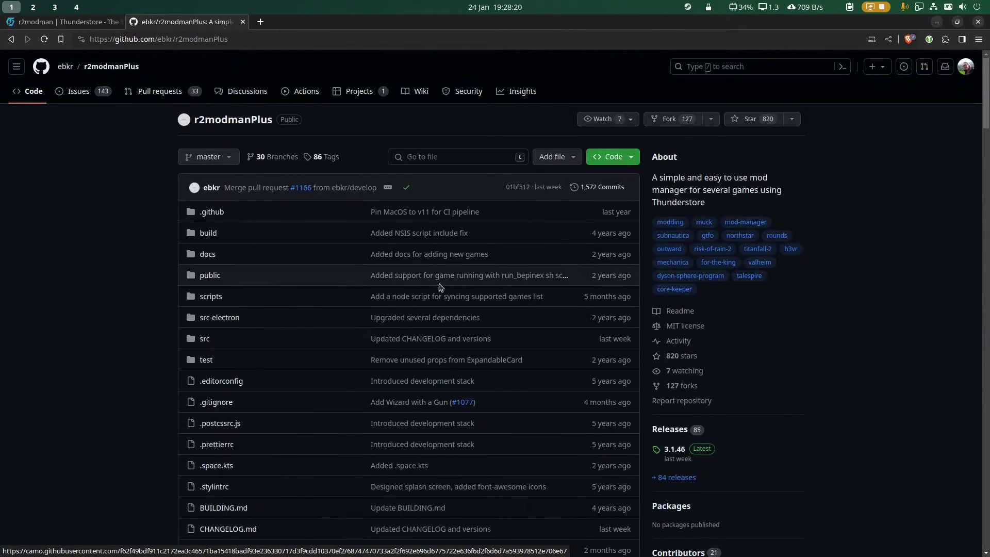
pyautogui.hotkey('alt', 'Tab')
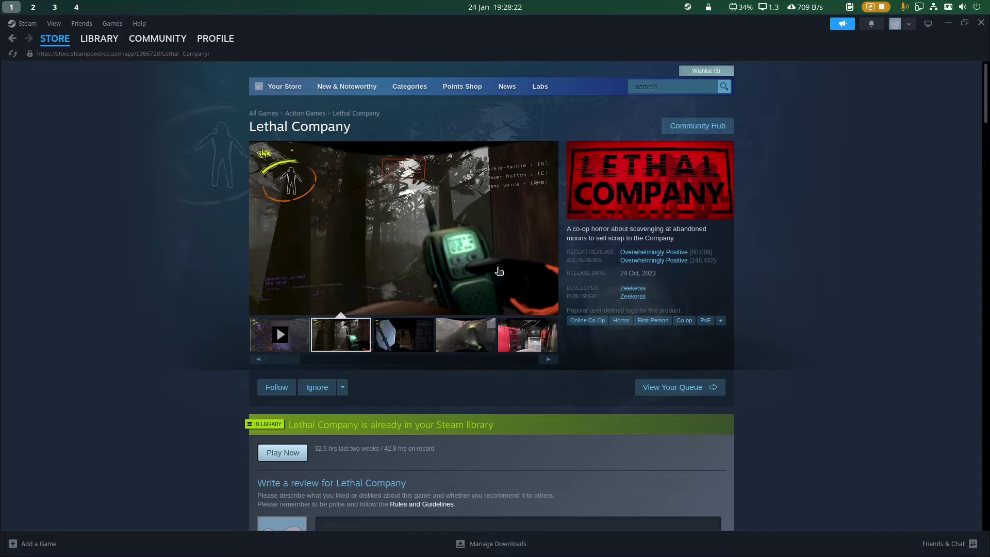
pyautogui.hotkey('alt', 'Tab')
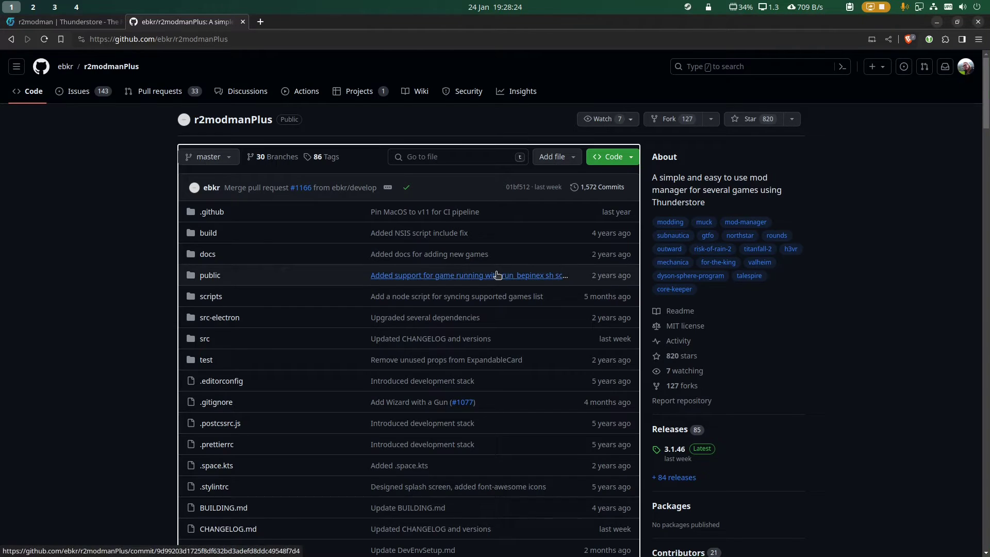
# - Switch to workspace 3 and scroll r2modman's games grid, including Lethal Company and Dome Keeper, back to the top
pyautogui.press('super+3')
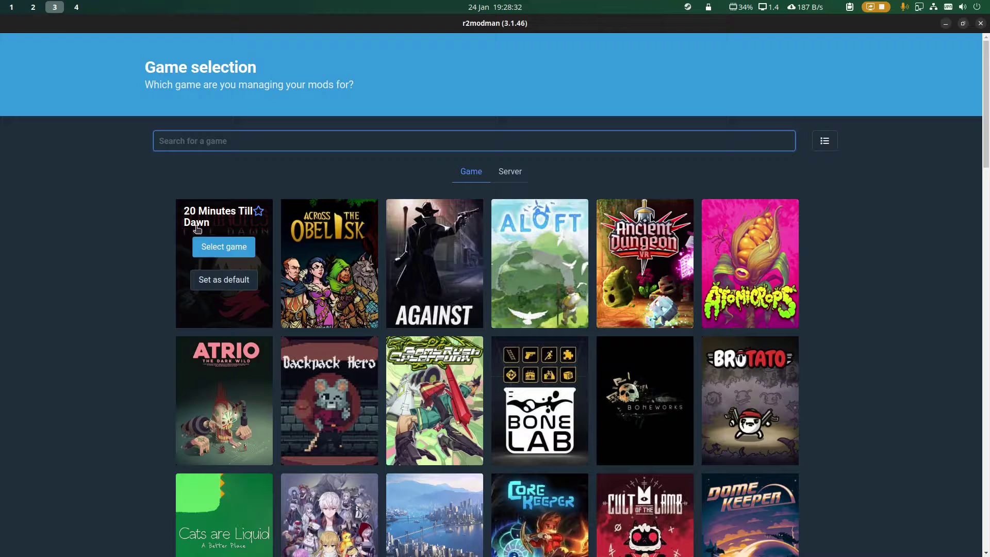
pyautogui.scroll(-6, 396, 262)
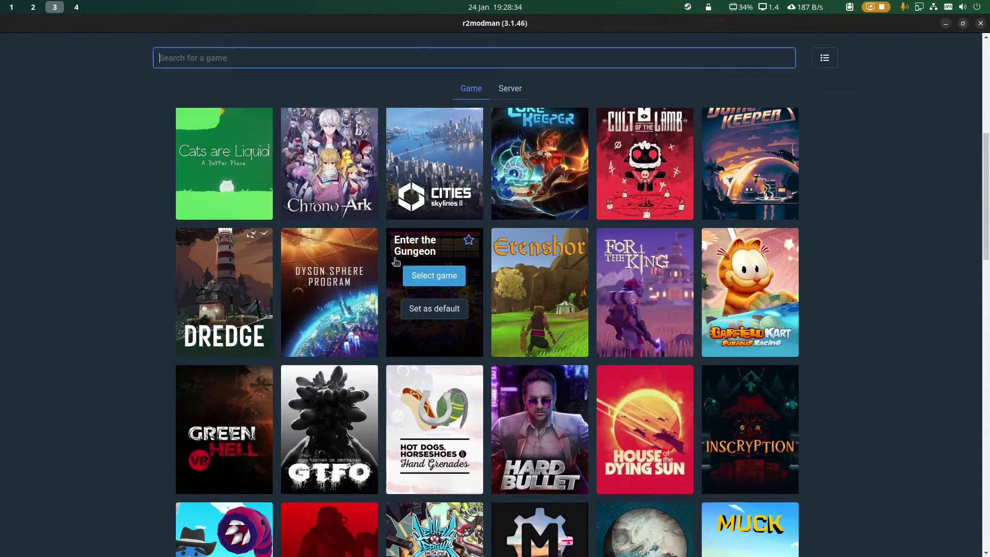
pyautogui.scroll(-2, 396, 262)
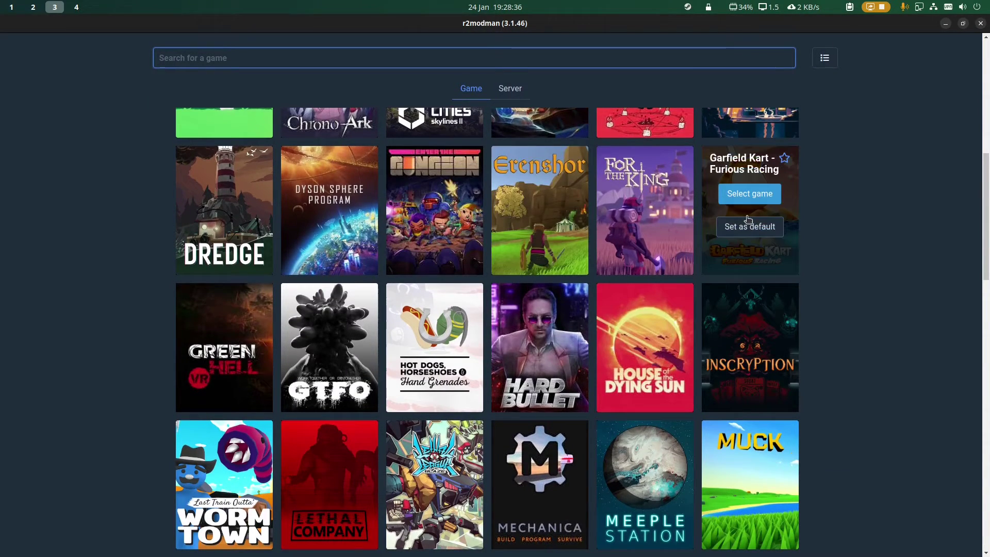
pyautogui.scroll(7, 426, 206)
pyautogui.scroll(2, 423, 206)
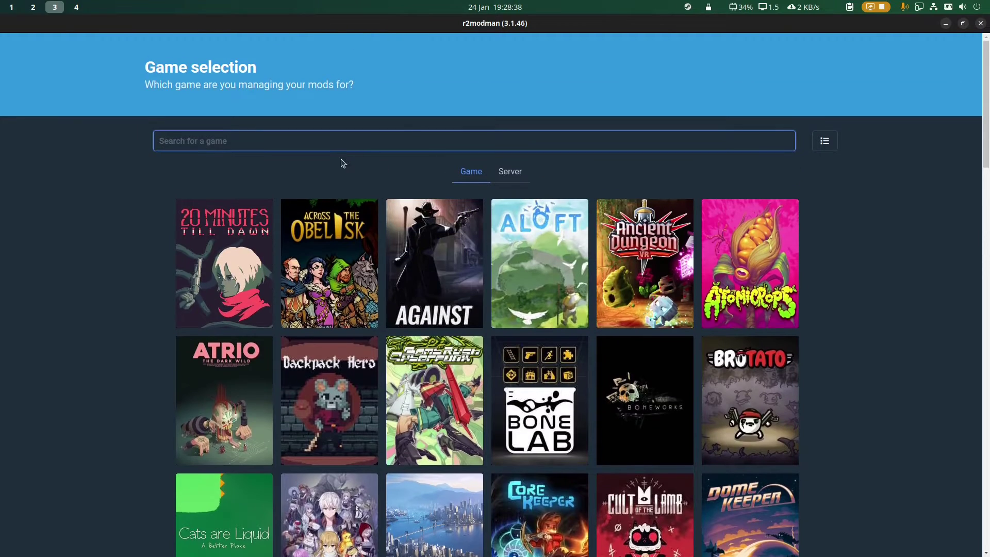
# - Search the games for 'lethal com' and set Lethal Company as the default game
pyautogui.write('lethal com')
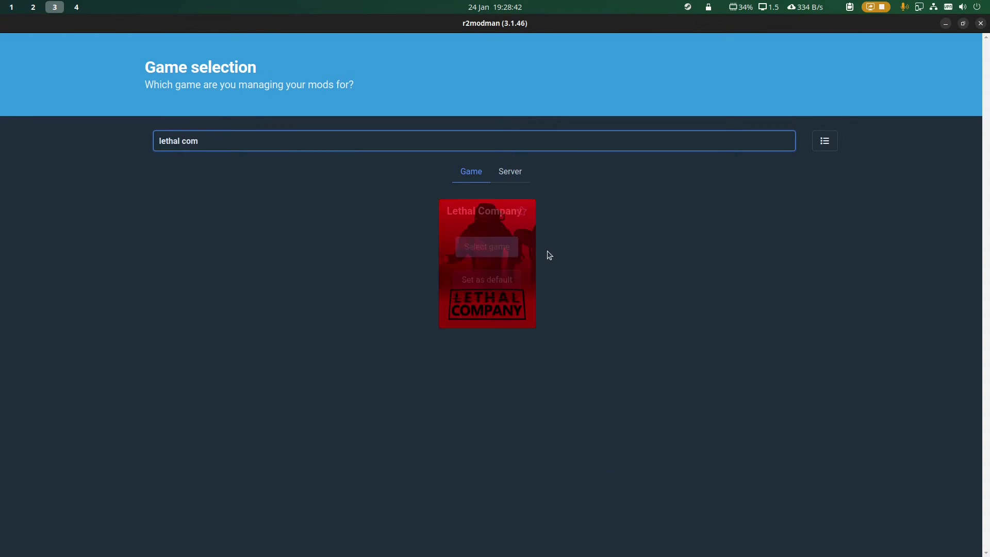
pyautogui.moveTo(502, 254)
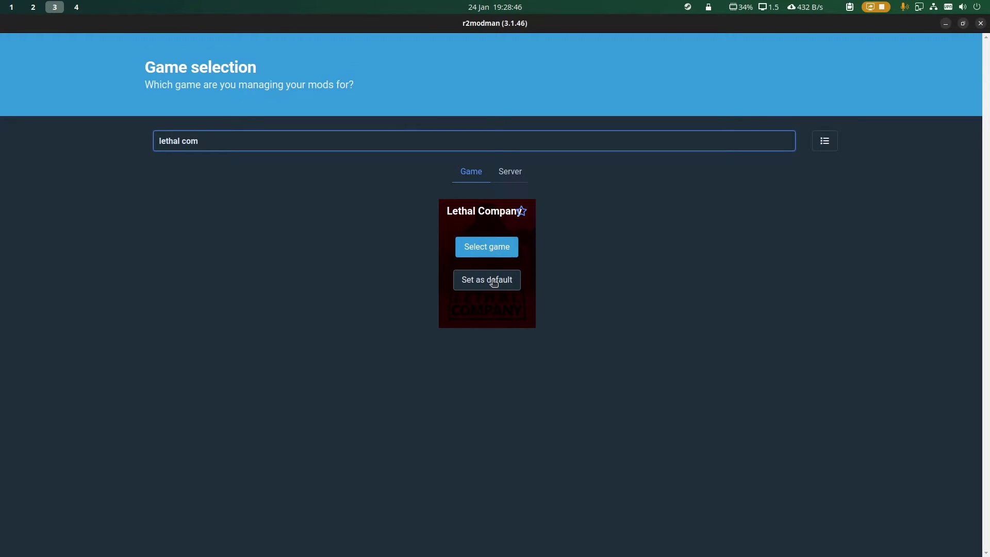
pyautogui.click(492, 280)
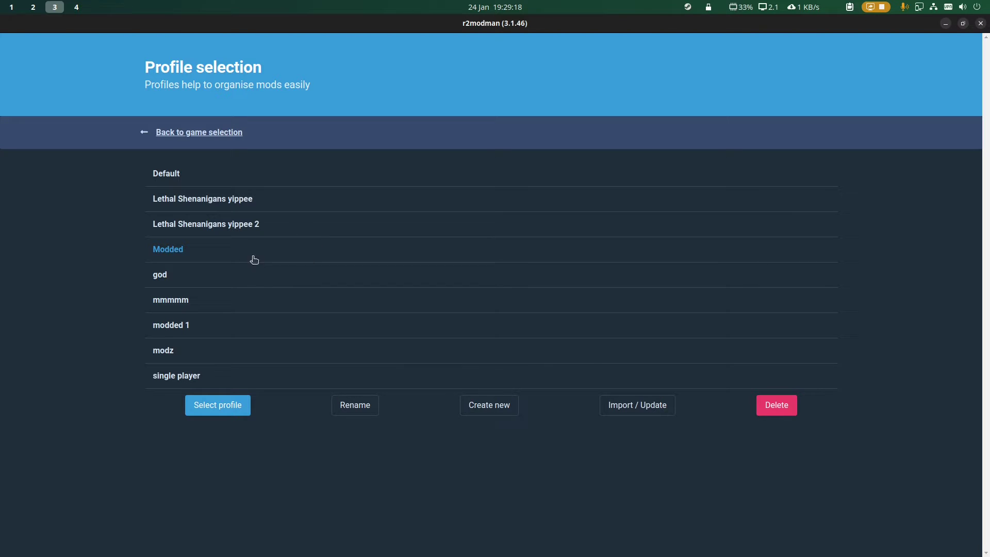
# - Begin importing a new profile from code, dismiss the code dialog, and pick the single player profile
pyautogui.click(624, 403)
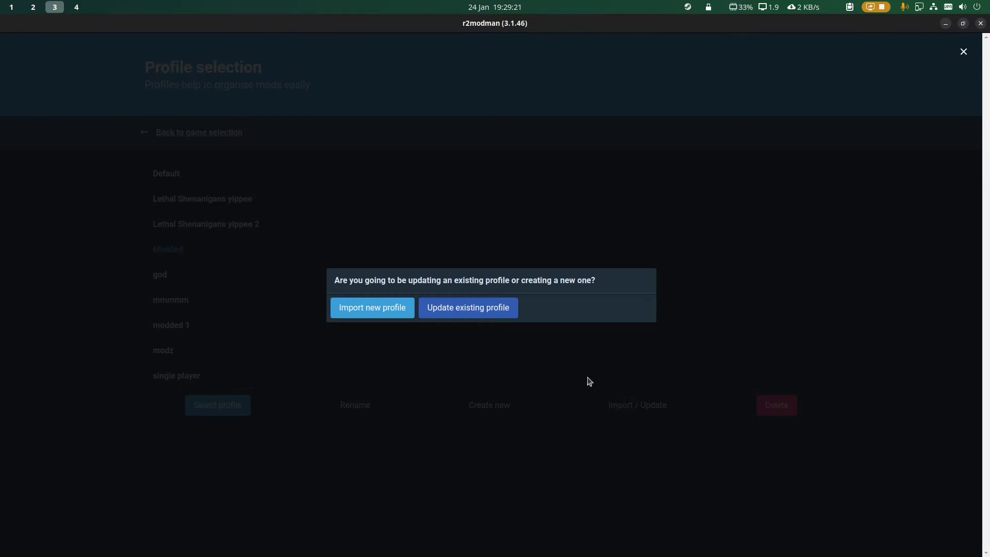
pyautogui.click(377, 310)
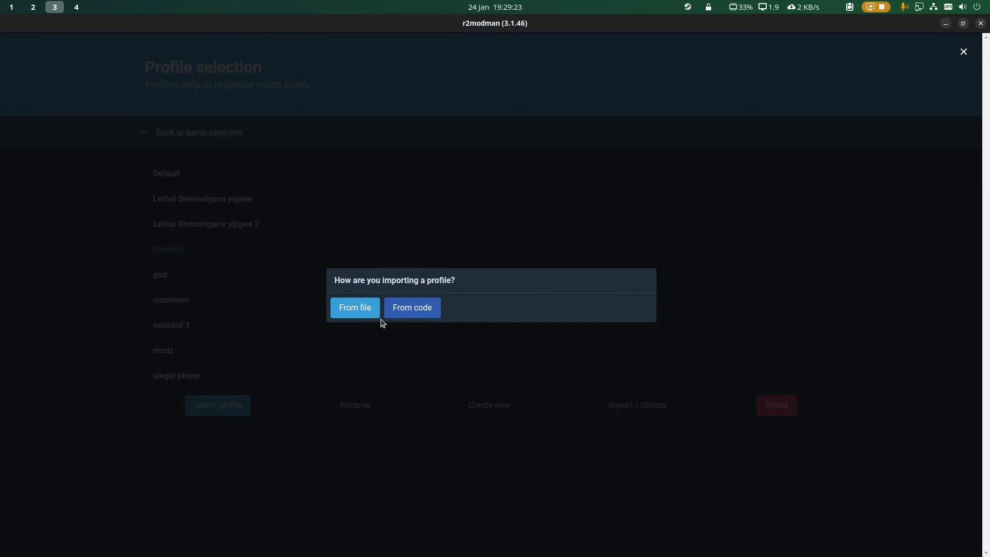
pyautogui.click(412, 313)
pyautogui.click(413, 283)
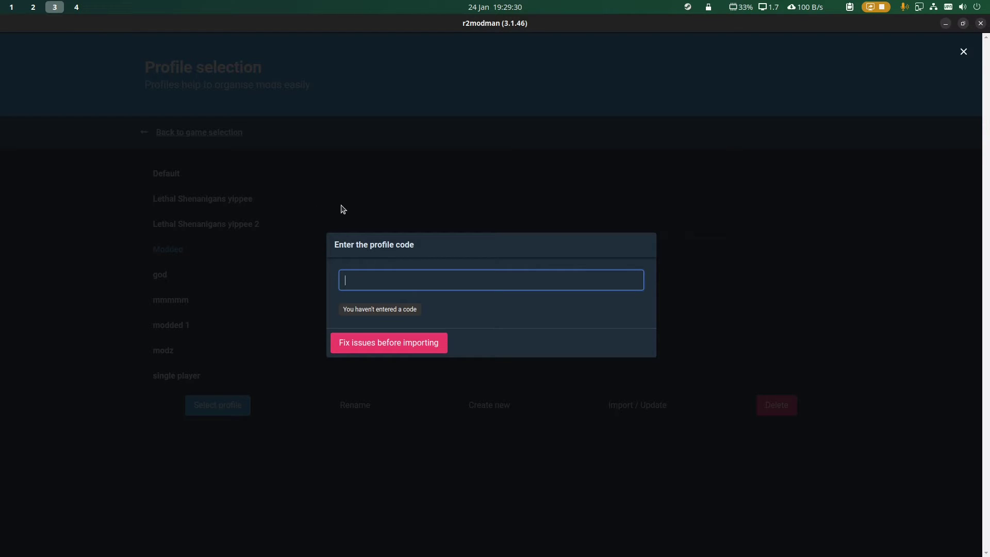
pyautogui.click(382, 198)
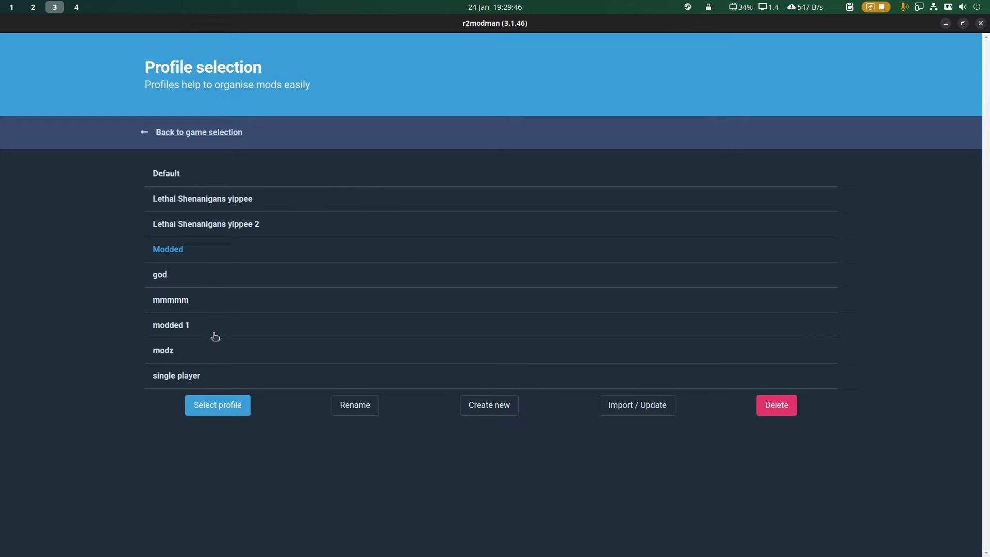
pyautogui.click(205, 379)
# - Load the single player profile and scroll through its 39 installed mods, from IntroTweaks to Skinwalkers
pyautogui.click(248, 411)
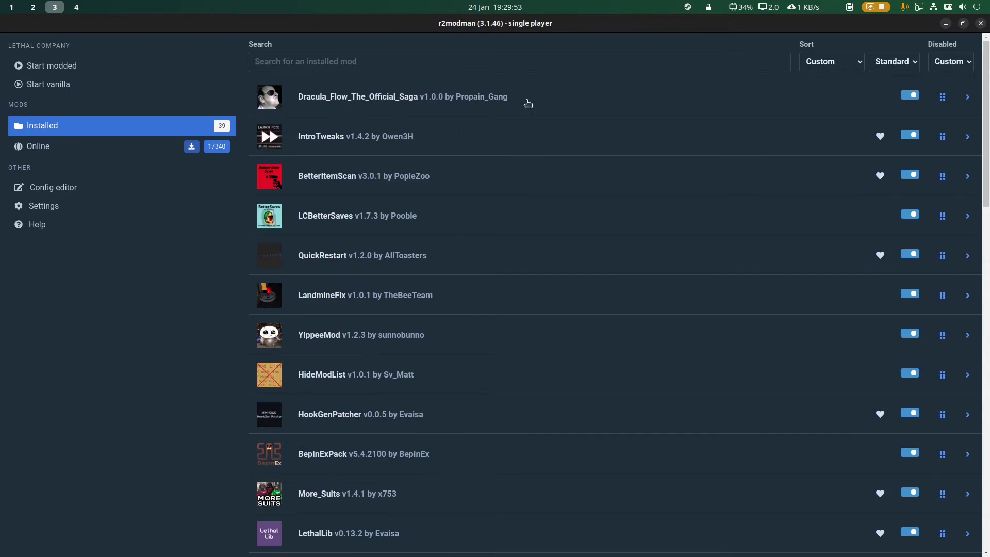
pyautogui.scroll(-3, 507, 195)
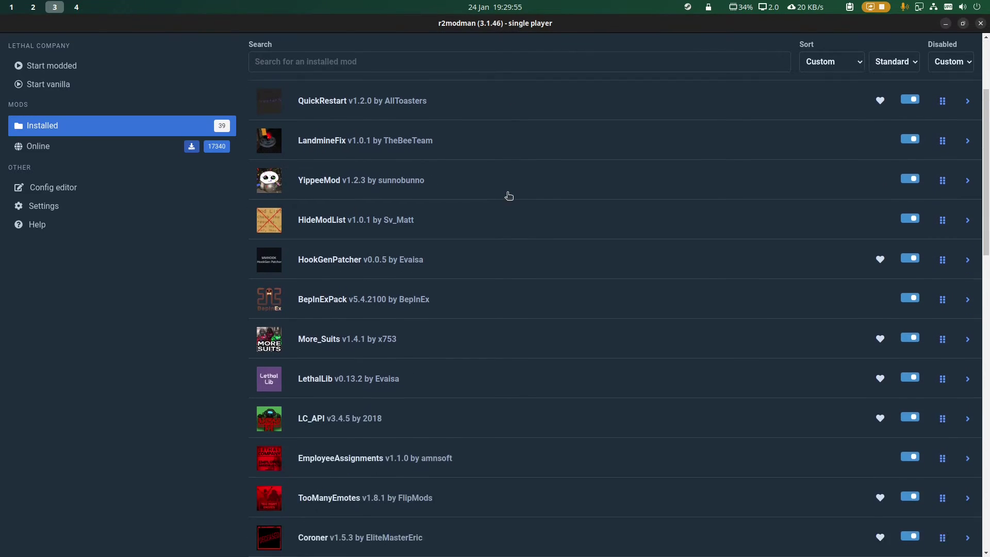
pyautogui.scroll(3, 509, 196)
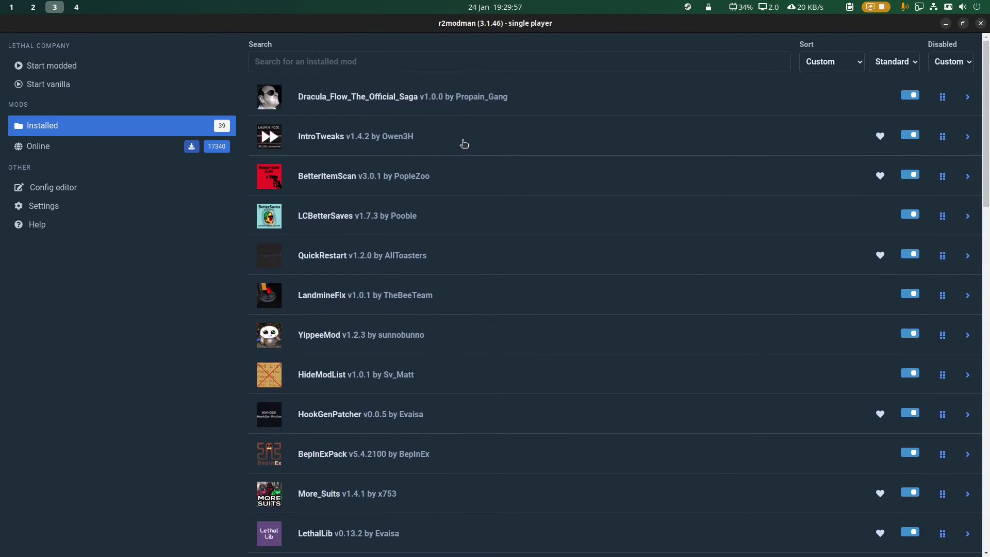
pyautogui.scroll(-15, 464, 144)
pyautogui.scroll(2, 856, 185)
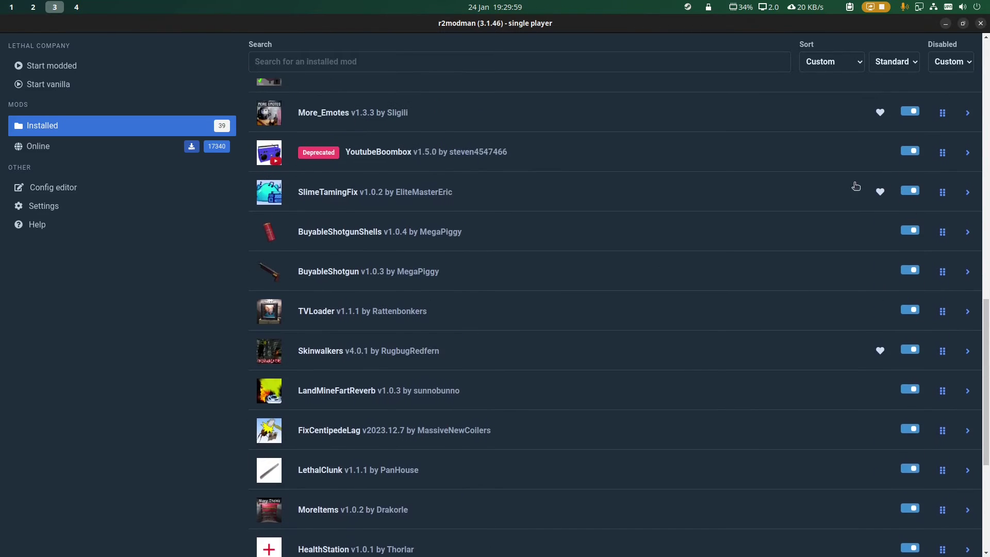
pyautogui.scroll(4, 836, 188)
pyautogui.scroll(4, 361, 340)
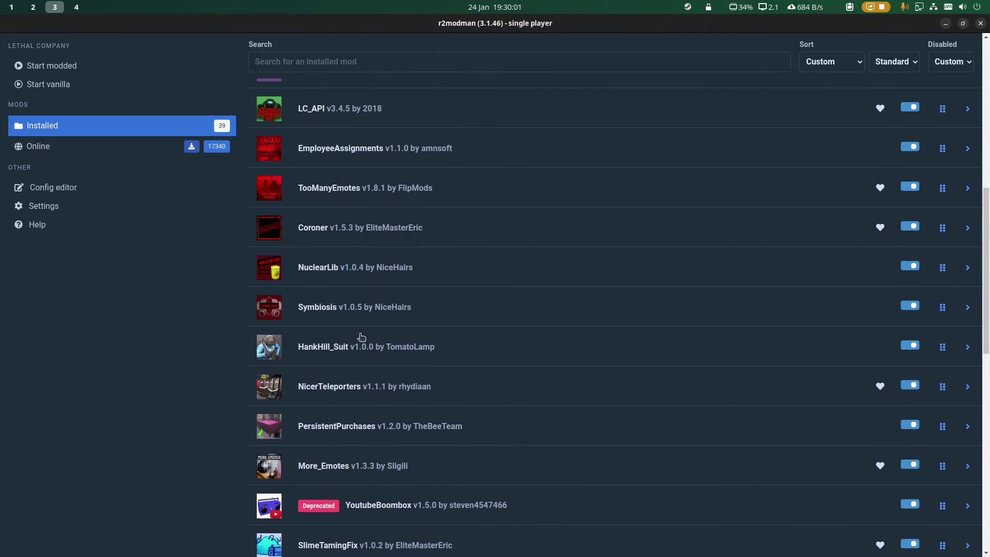
pyautogui.scroll(7, 361, 337)
pyautogui.scroll(-8, 392, 206)
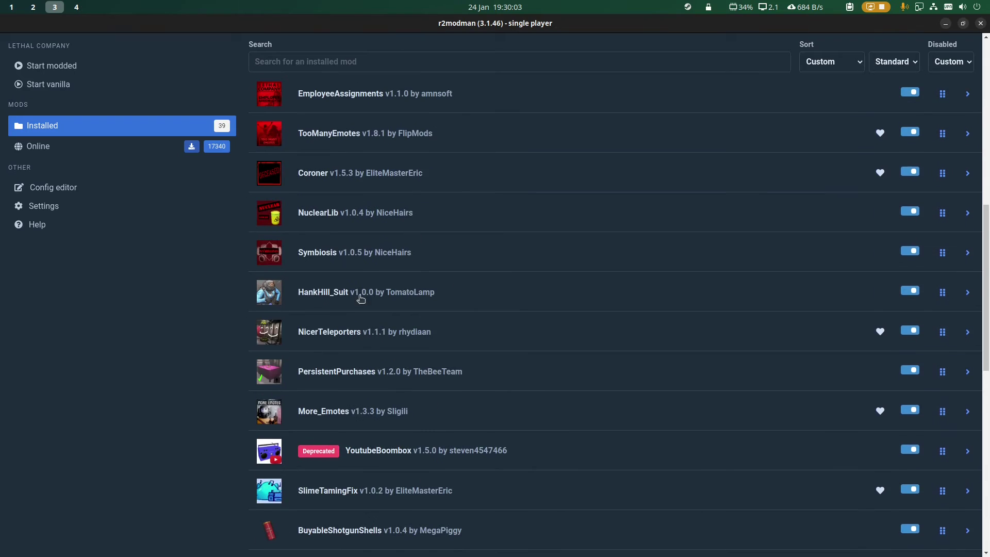
pyautogui.scroll(-2, 371, 361)
pyautogui.scroll(-5, 490, 377)
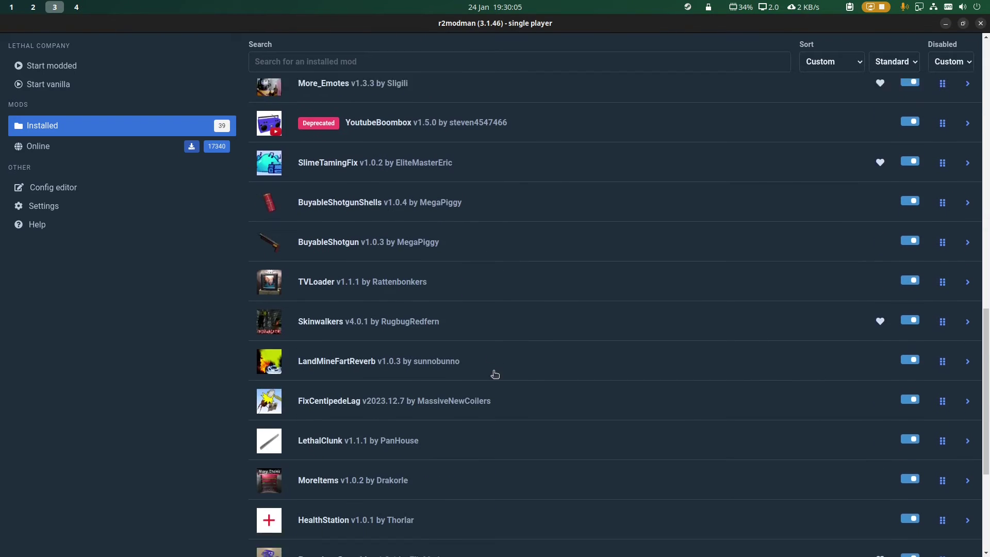
pyautogui.scroll(-3, 495, 374)
pyautogui.scroll(8, 427, 354)
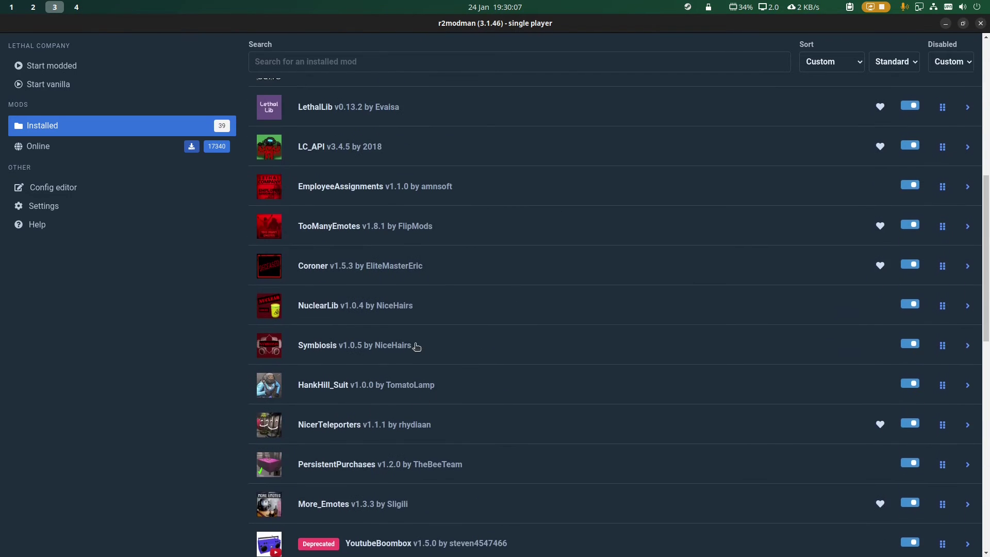
pyautogui.scroll(5, 417, 346)
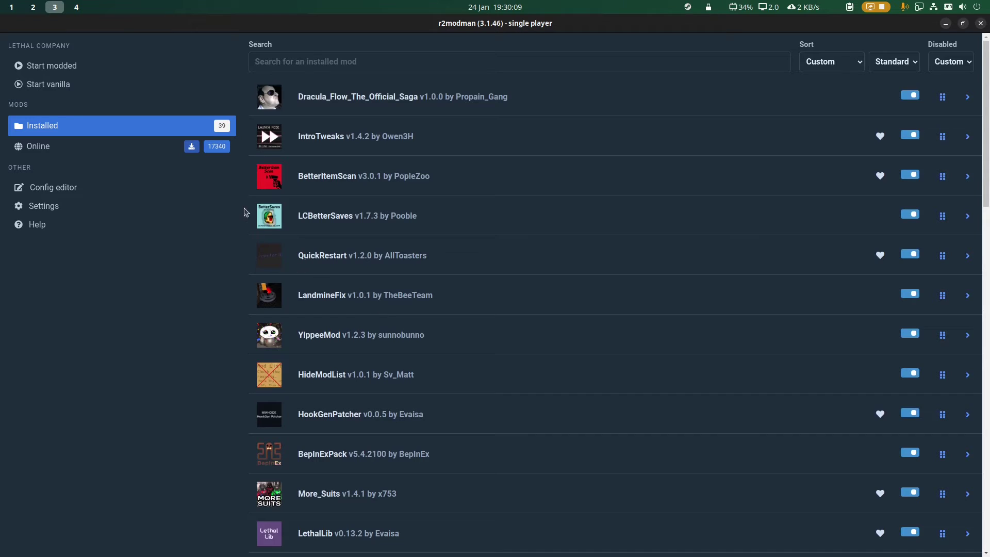
# - Browse page 1 of the Online catalogue of 17340 Lethal Company mods, with BepInExPack pinned on top
pyautogui.click(85, 145)
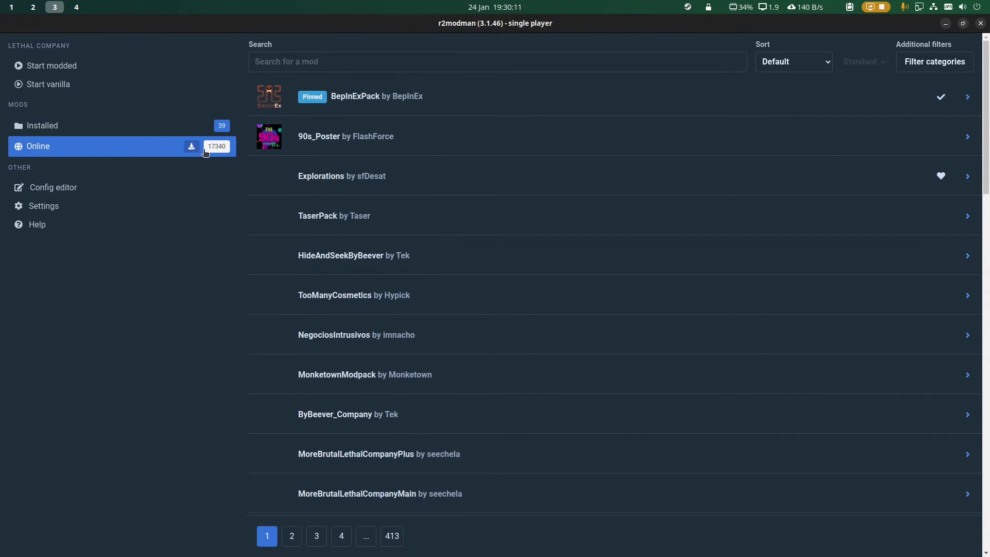
pyautogui.scroll(-5, 405, 192)
pyautogui.scroll(-20, 433, 248)
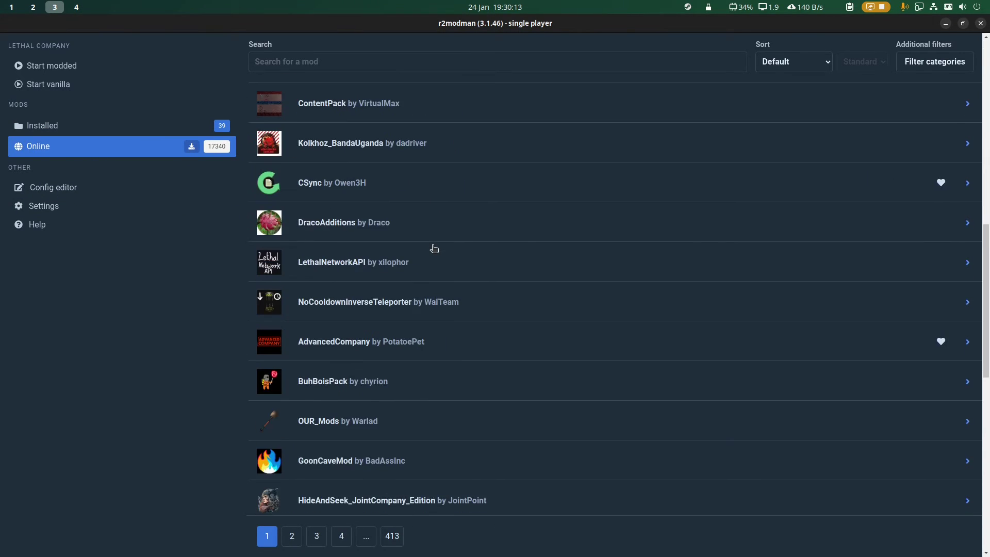
pyautogui.scroll(12, 433, 248)
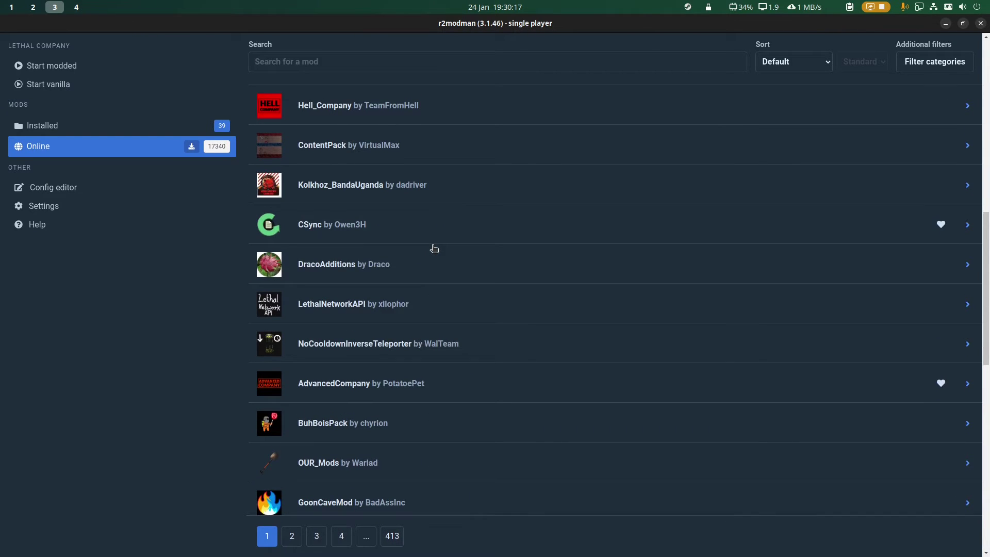
pyautogui.scroll(11, 434, 248)
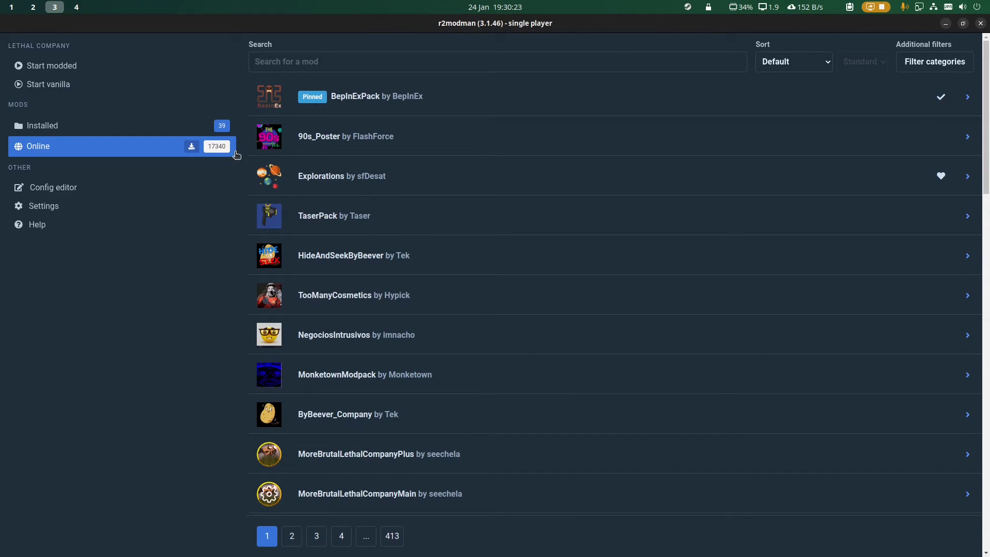
# - Review the MoreEmotes.cfg options in the Config editor, then show the version 3.1.46 Settings page
pyautogui.click(53, 192)
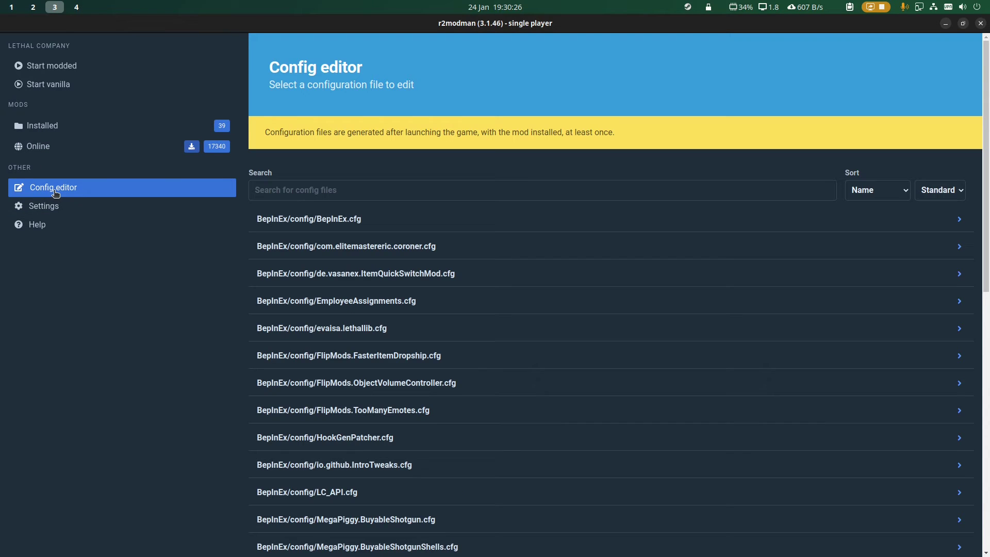
pyautogui.scroll(-8, 377, 239)
pyautogui.scroll(1, 403, 225)
pyautogui.click(387, 227)
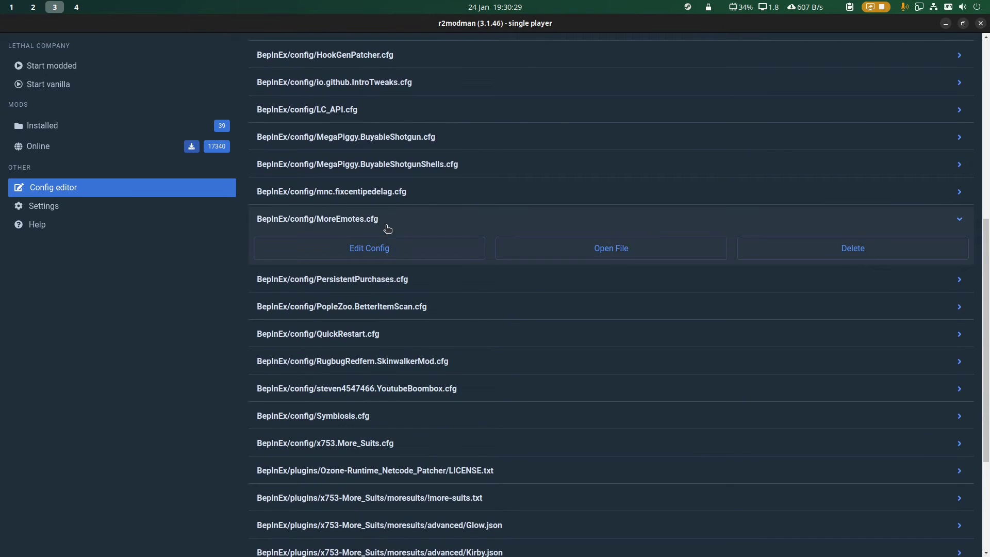
pyautogui.click(429, 249)
pyautogui.scroll(-6, 438, 214)
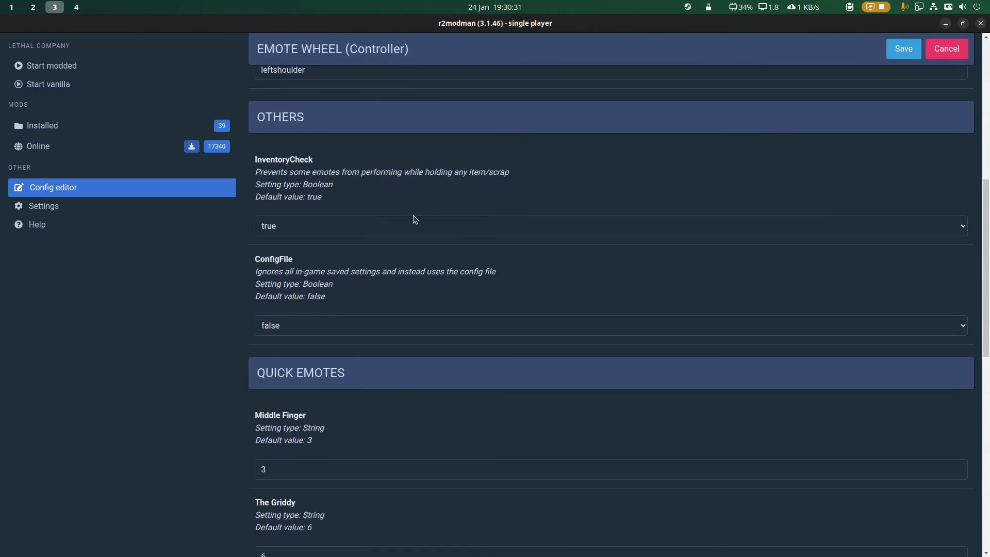
pyautogui.click(137, 208)
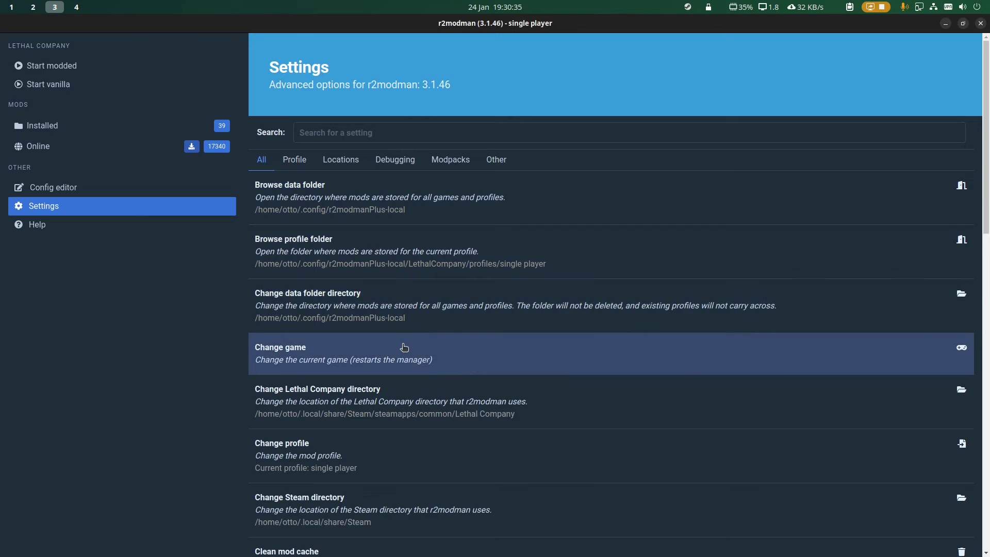
pyautogui.scroll(-2, 407, 344)
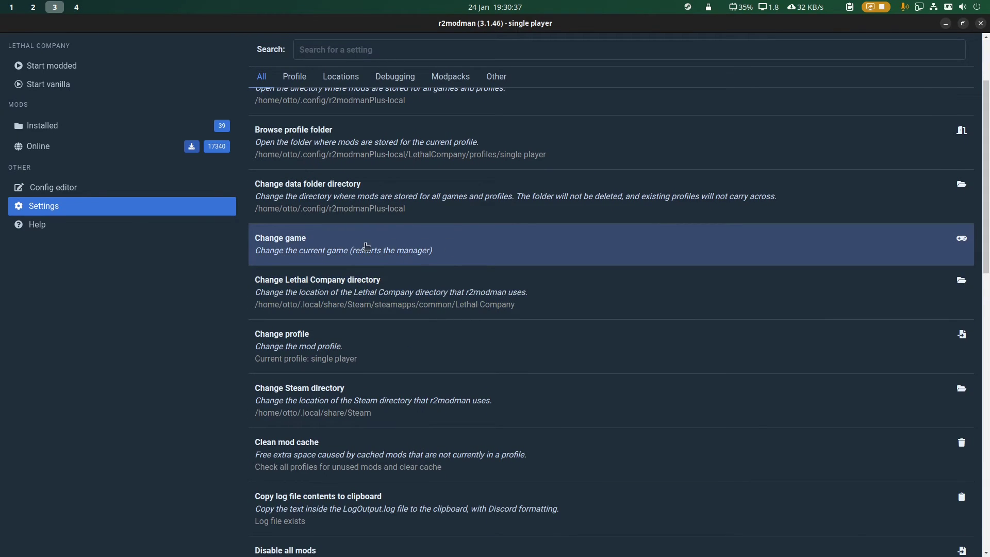
pyautogui.scroll(-2, 366, 247)
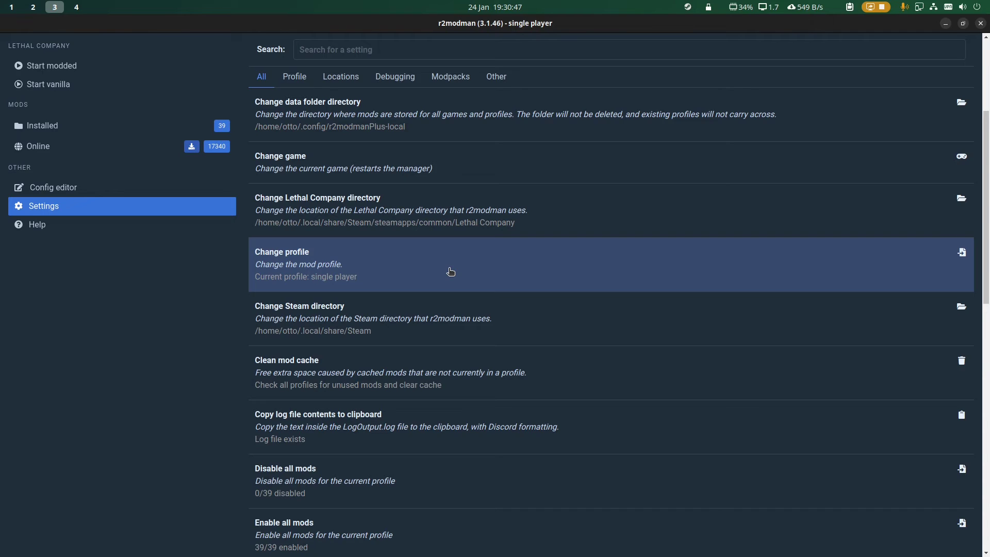
pyautogui.scroll(-4, 457, 219)
pyautogui.scroll(2, 455, 221)
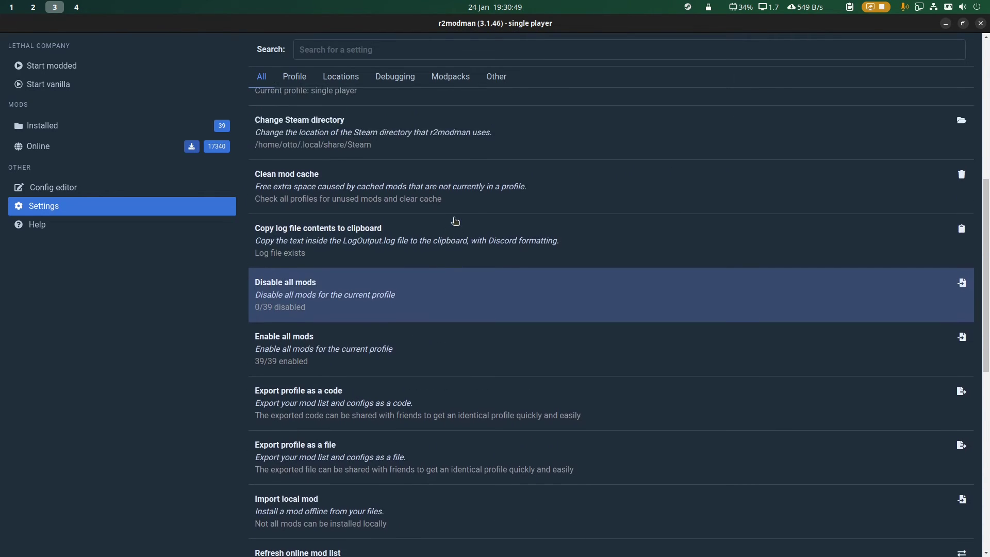
pyautogui.scroll(-3, 480, 256)
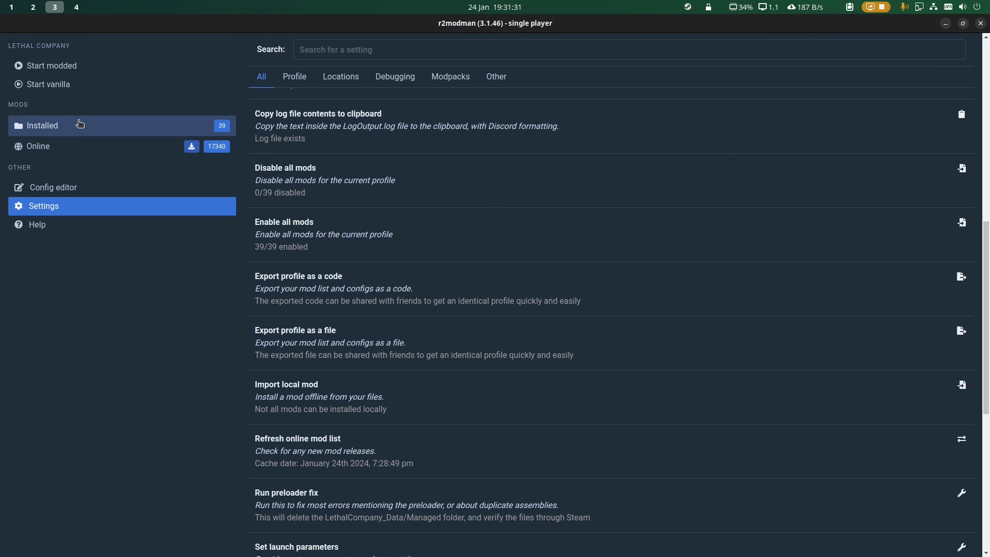
# - Show the Installed list again, with its 39 mods starting at Dracula_Flow_The_Official_Saga
pyautogui.click(165, 136)
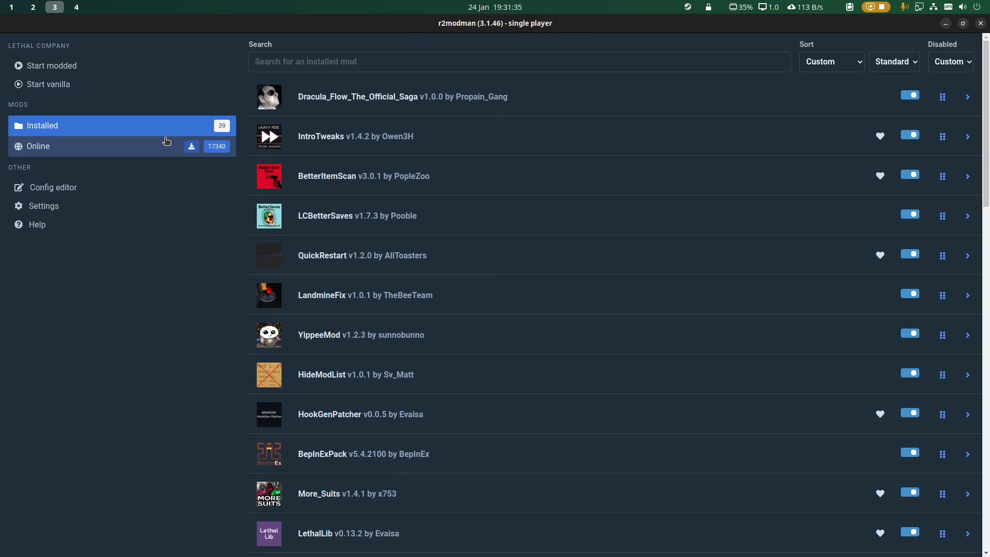